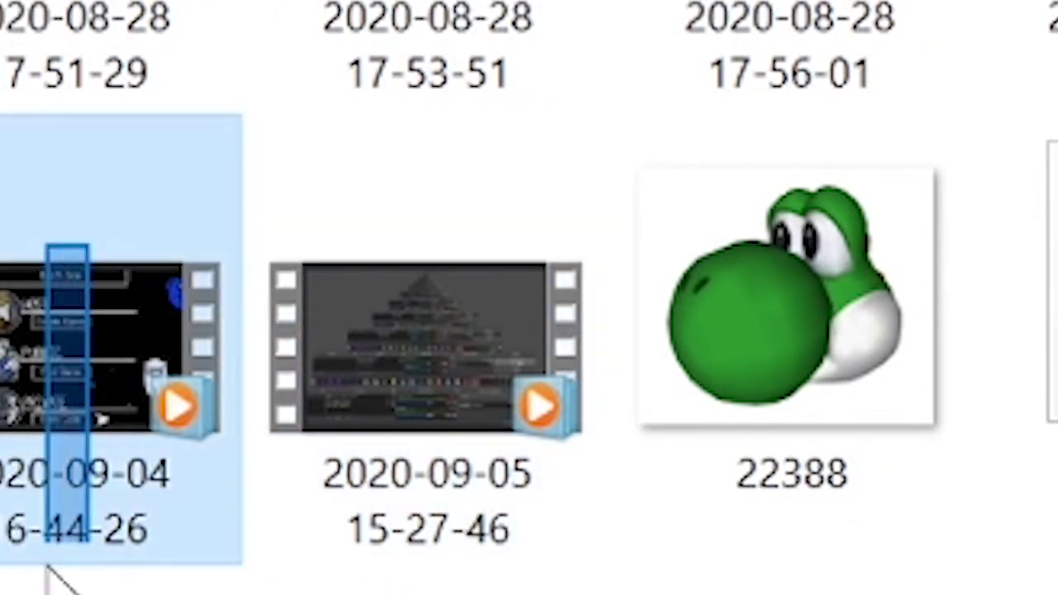
drag(89, 243, 47, 567)
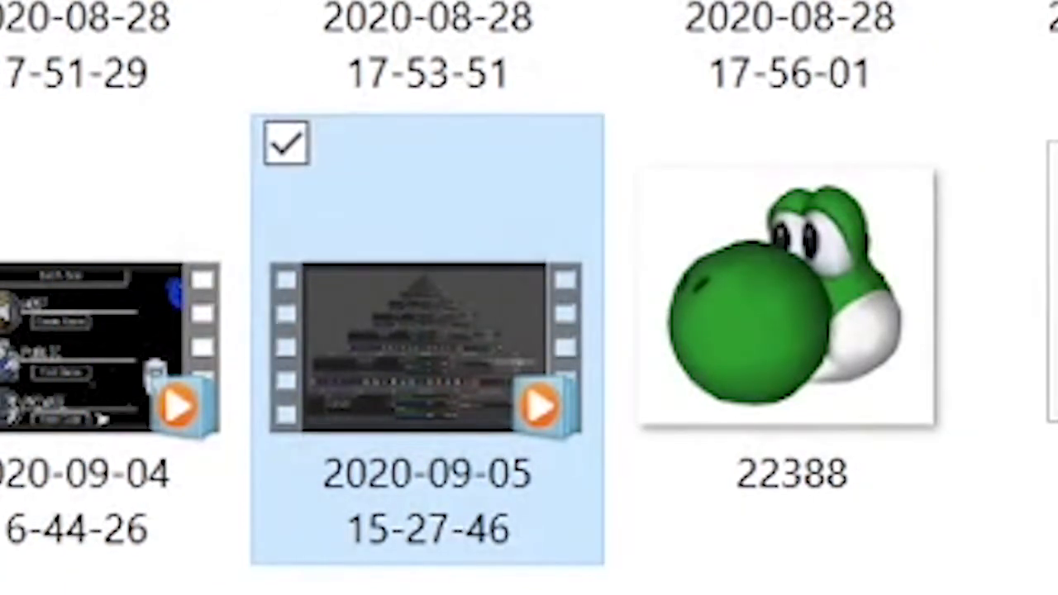
drag(89, 240, 82, 413)
click(544, 496)
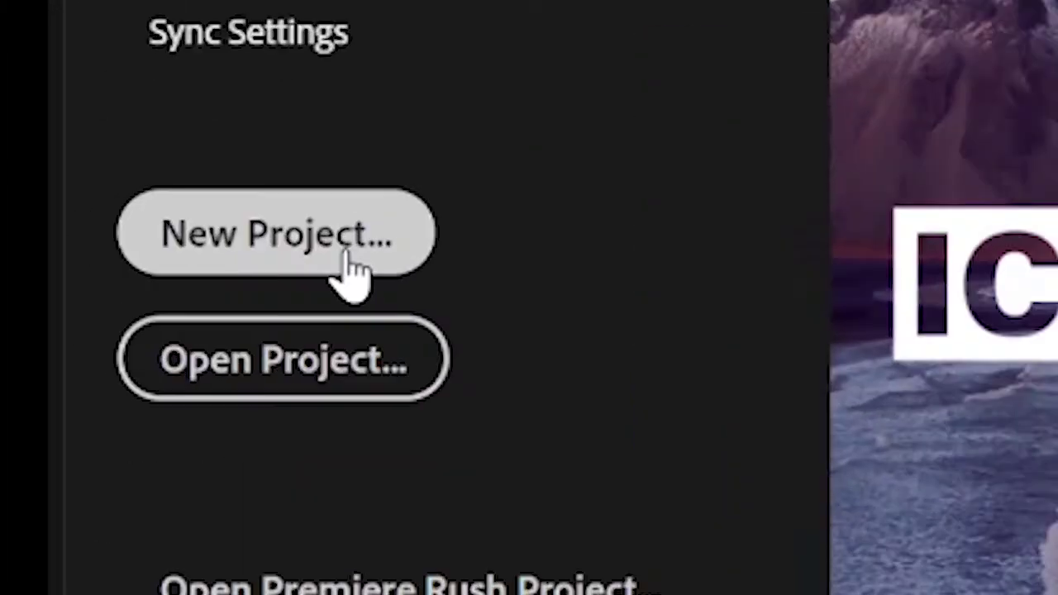
click(338, 252)
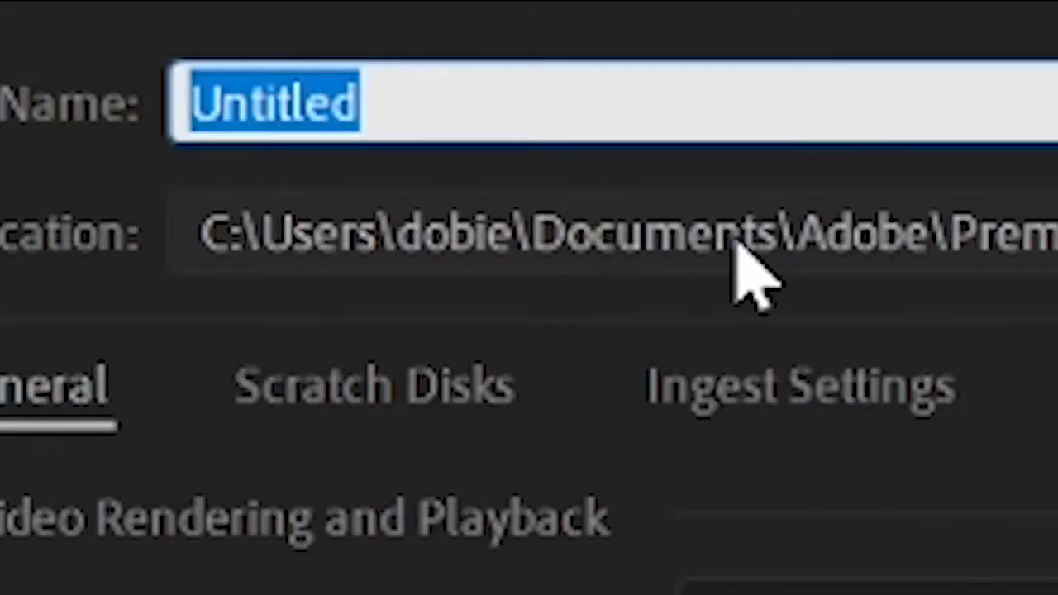
text(fdberberhrwherrehqe)
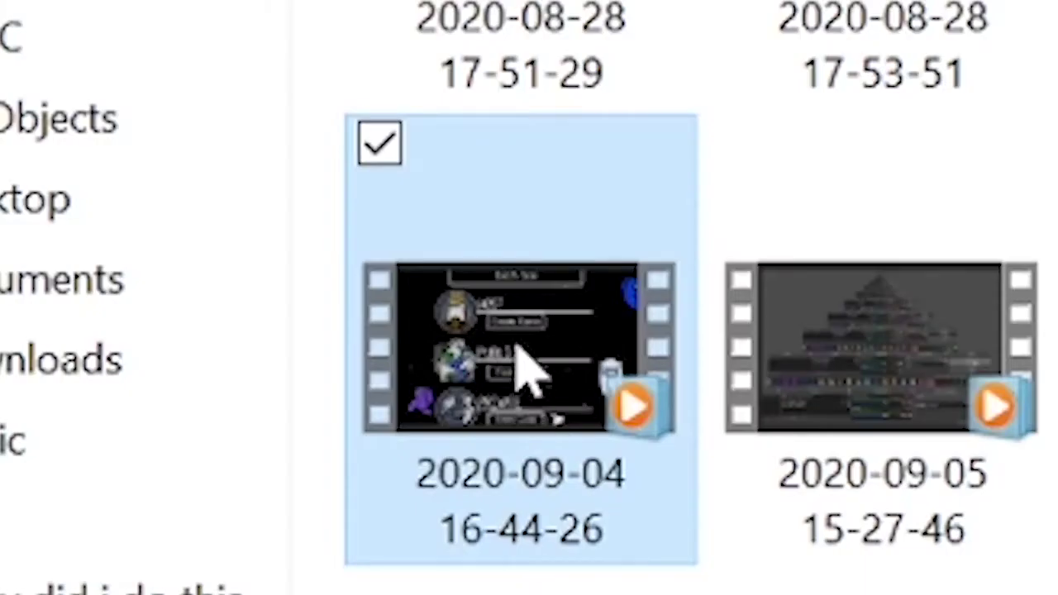
drag(522, 364, 221, 378)
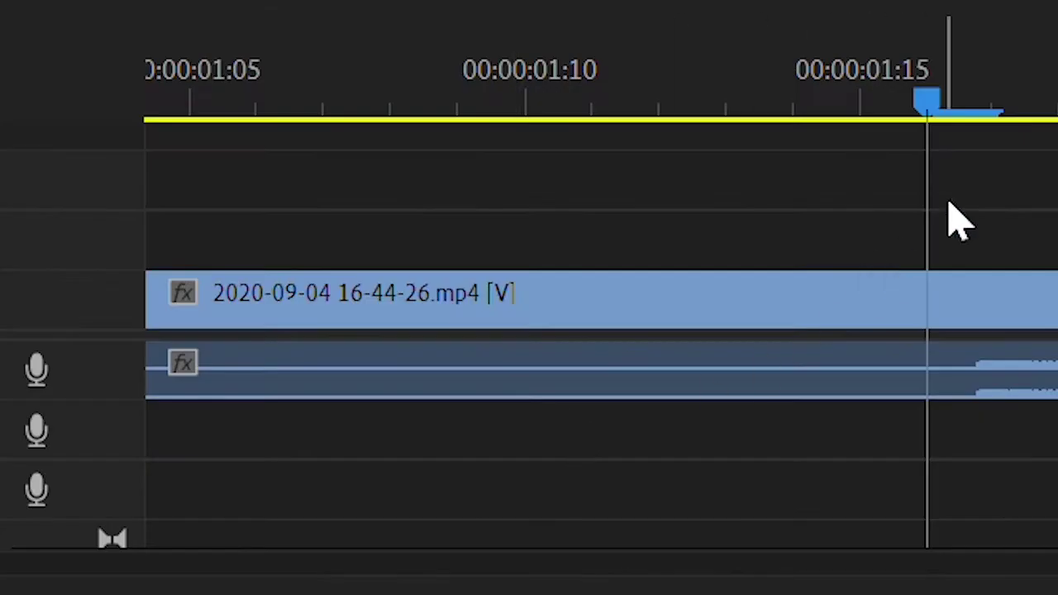
Split the recording at about 00:00:01:16, where its sound begins, and delete the silent opening section
drag(992, 203, 1050, 447)
key(minus)
key(minus)
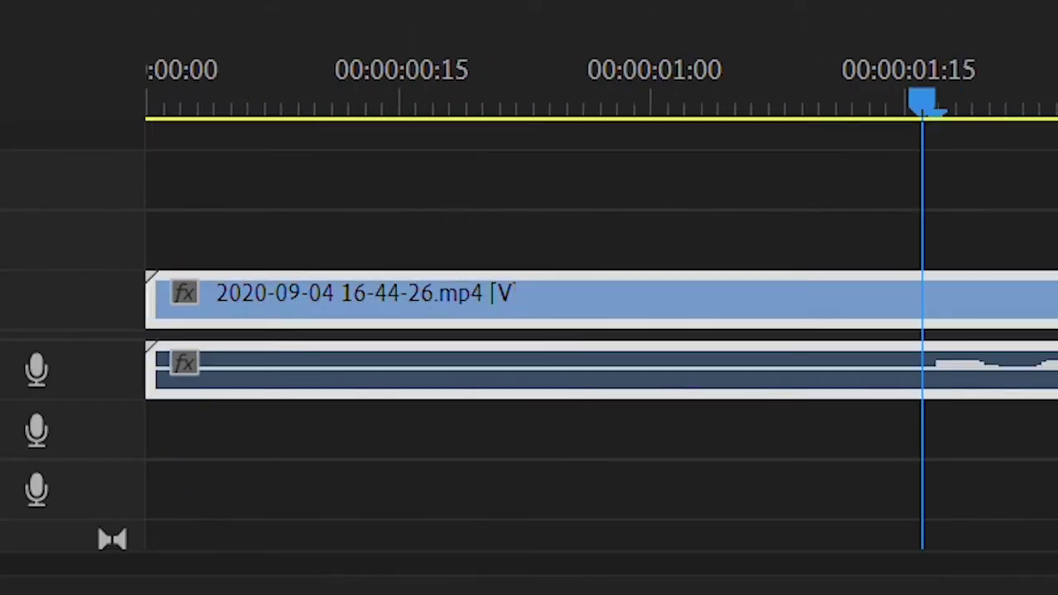
click(670, 290)
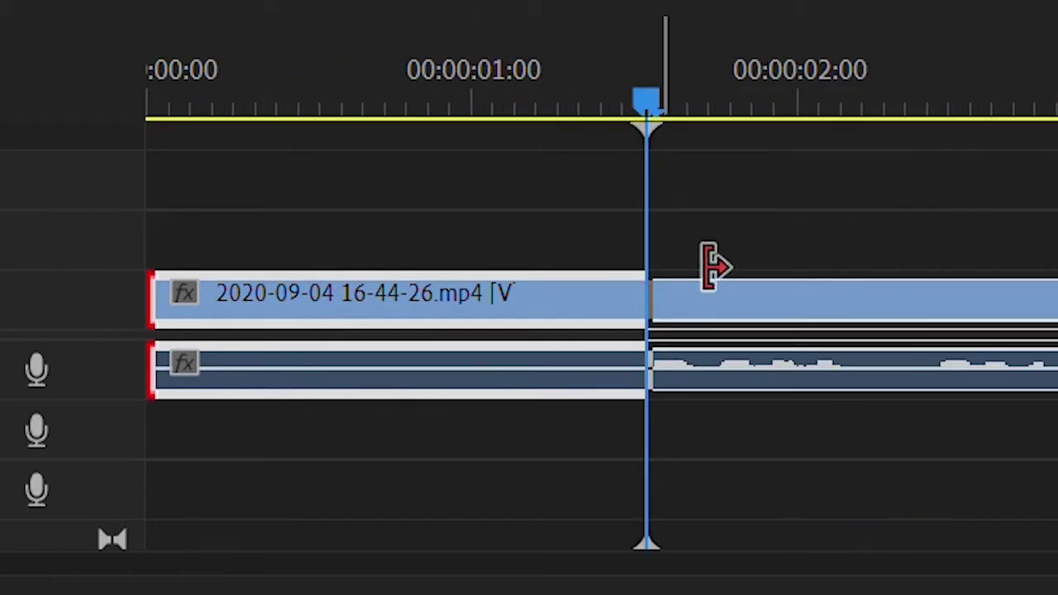
key(Delete)
Move the remaining clip to the start of the timeline and return the playhead to the beginning
drag(765, 166, 832, 371)
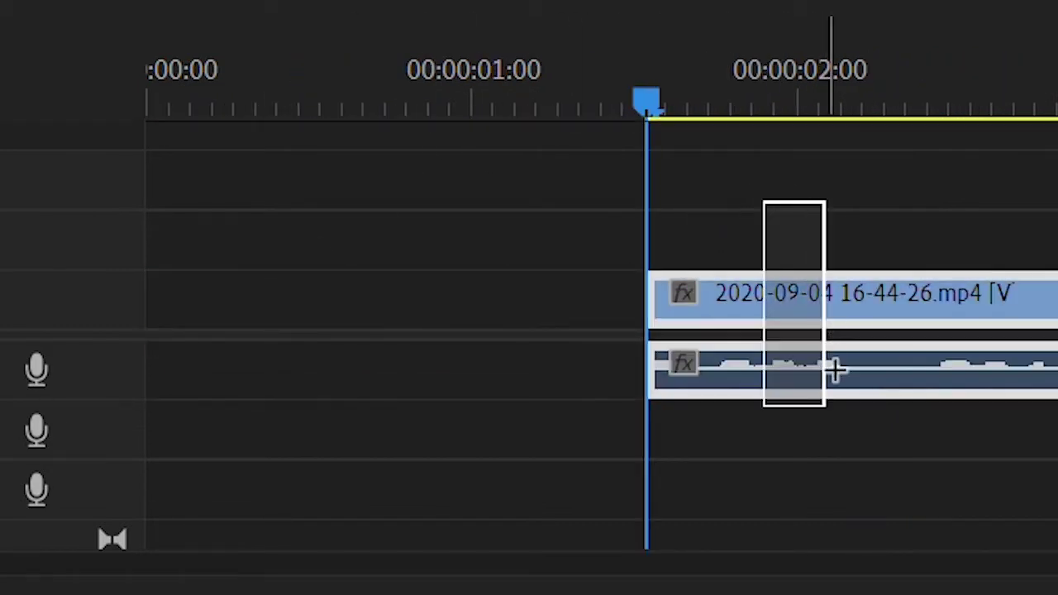
drag(727, 273, 211, 140)
key(Home)
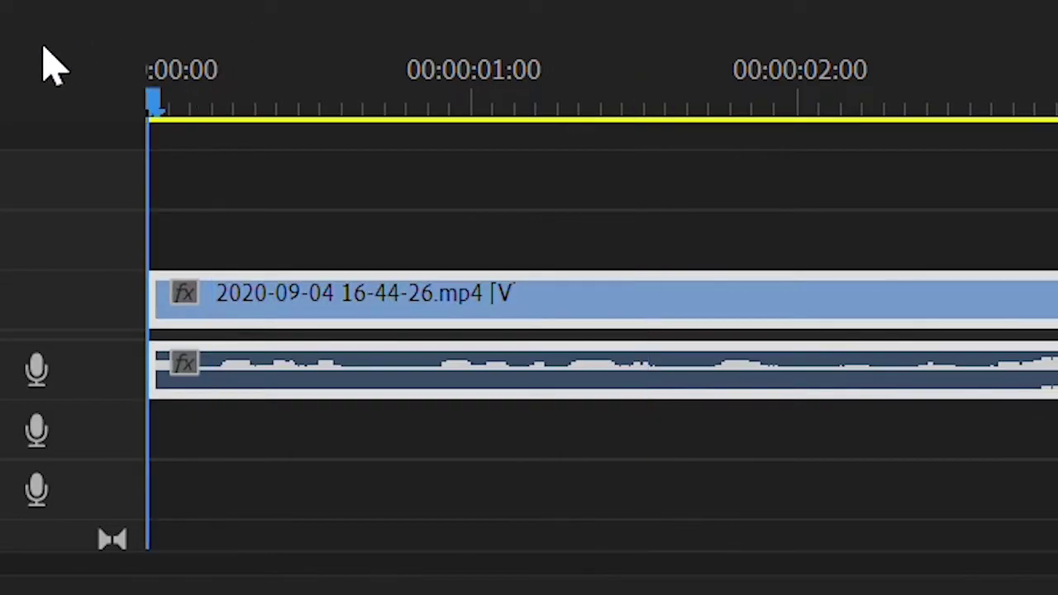
Play through the footage and split the recording at about 00:00:06:15
key(space)
click(376, 211)
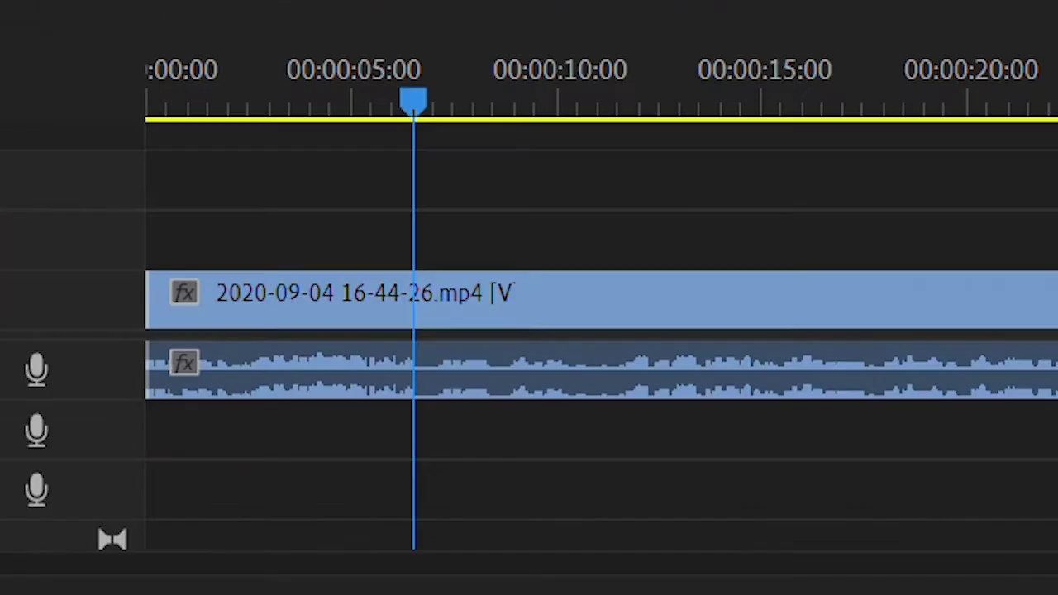
click(415, 299)
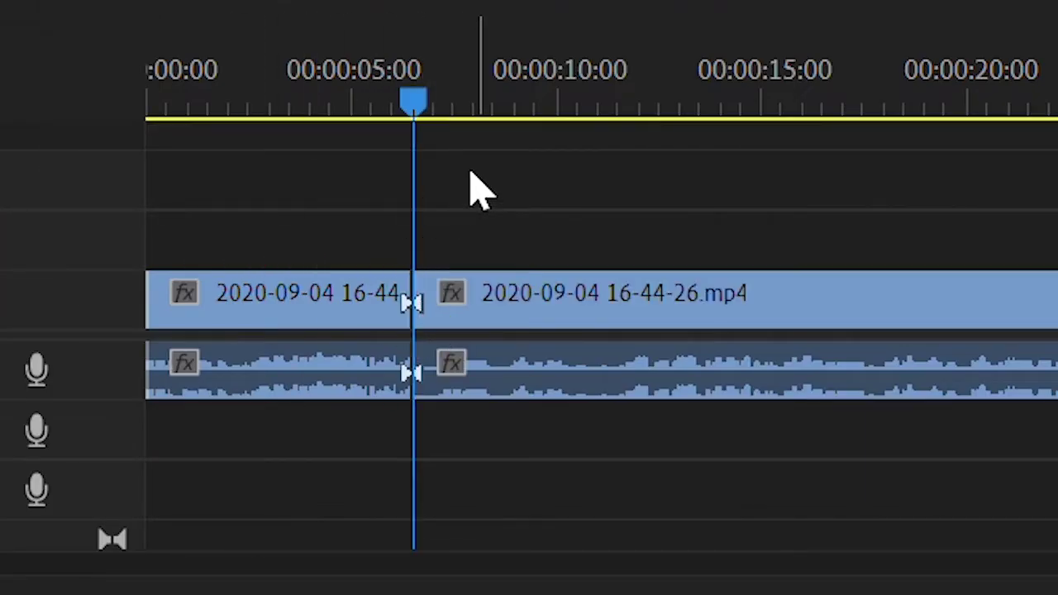
drag(496, 154, 589, 334)
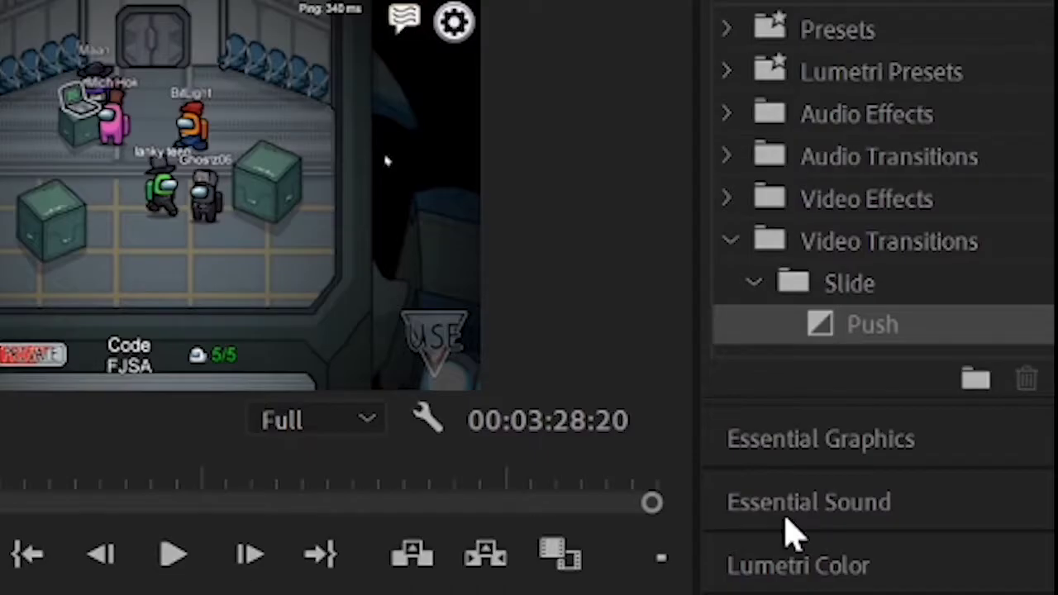
Apply the Push video transition to the cut at about seven seconds and preview it
drag(934, 343, 347, 487)
drag(910, 302, 673, 306)
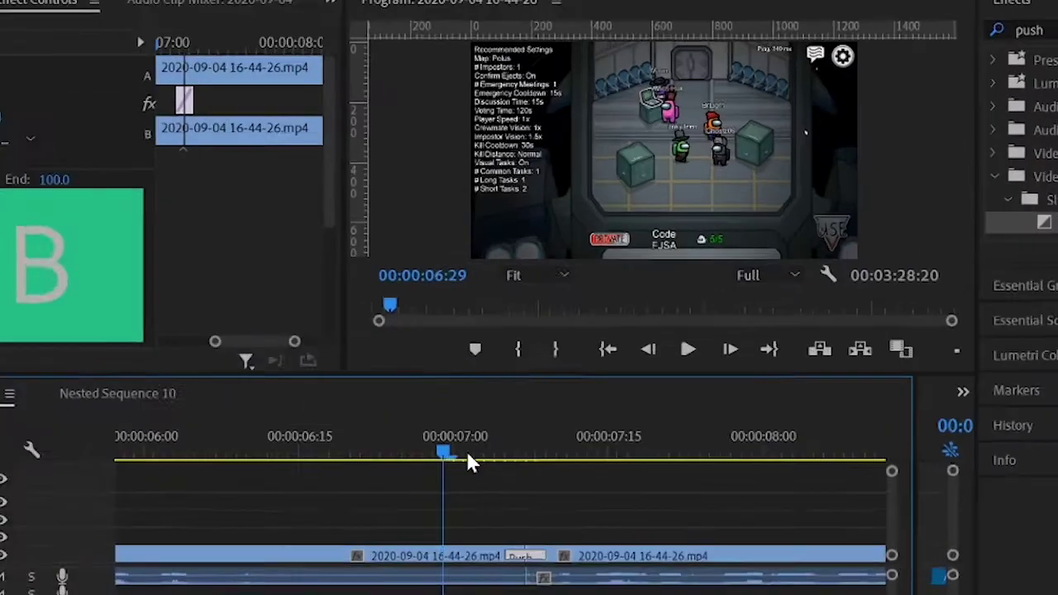
key(space)
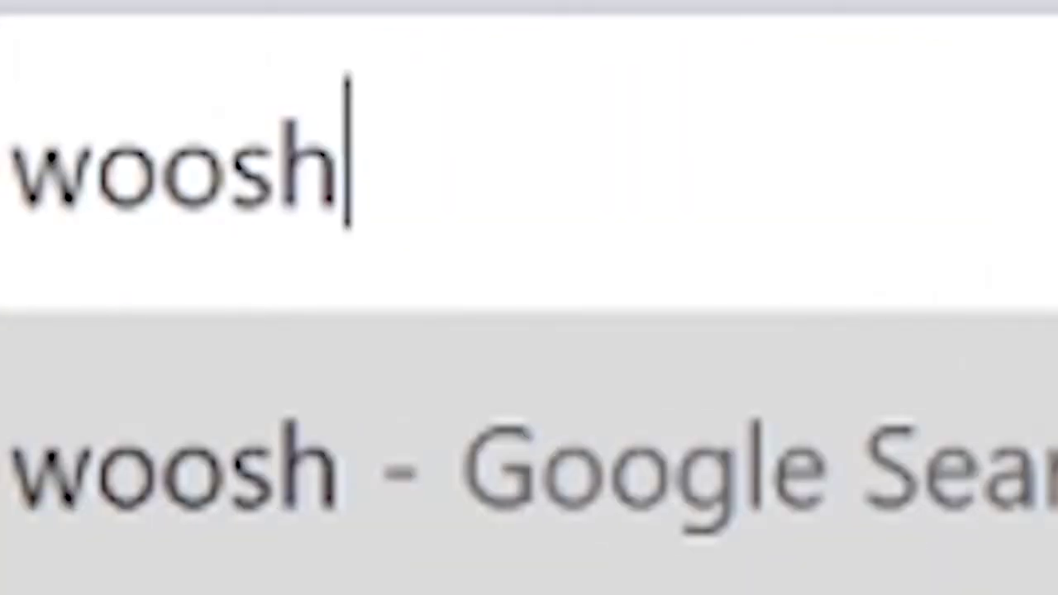
Switch to the browser, search Google for a woosh sound effect and start the next conversion in YTMP3
text(so)
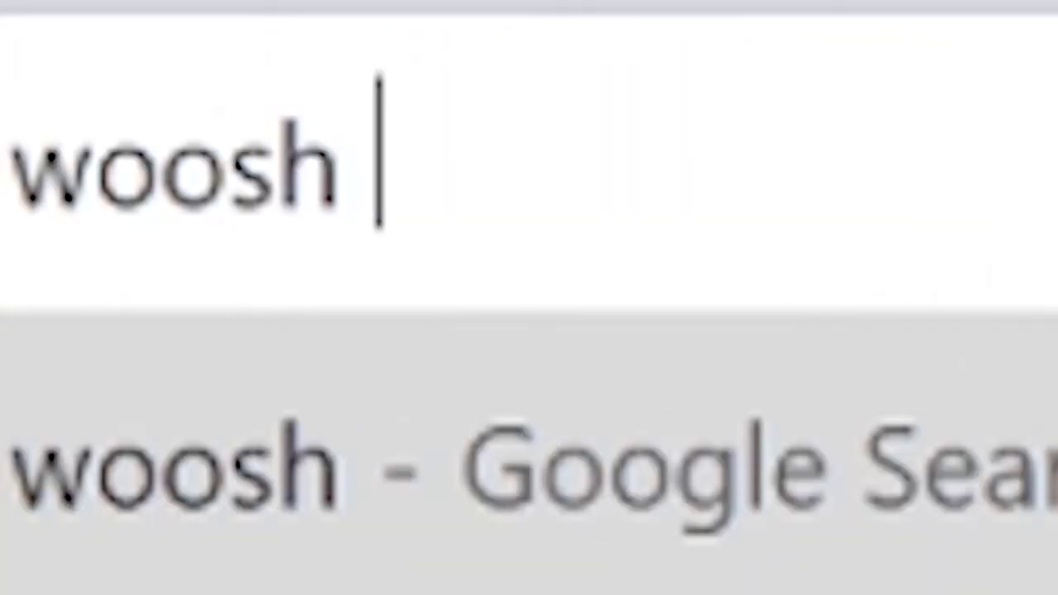
text(und effe)
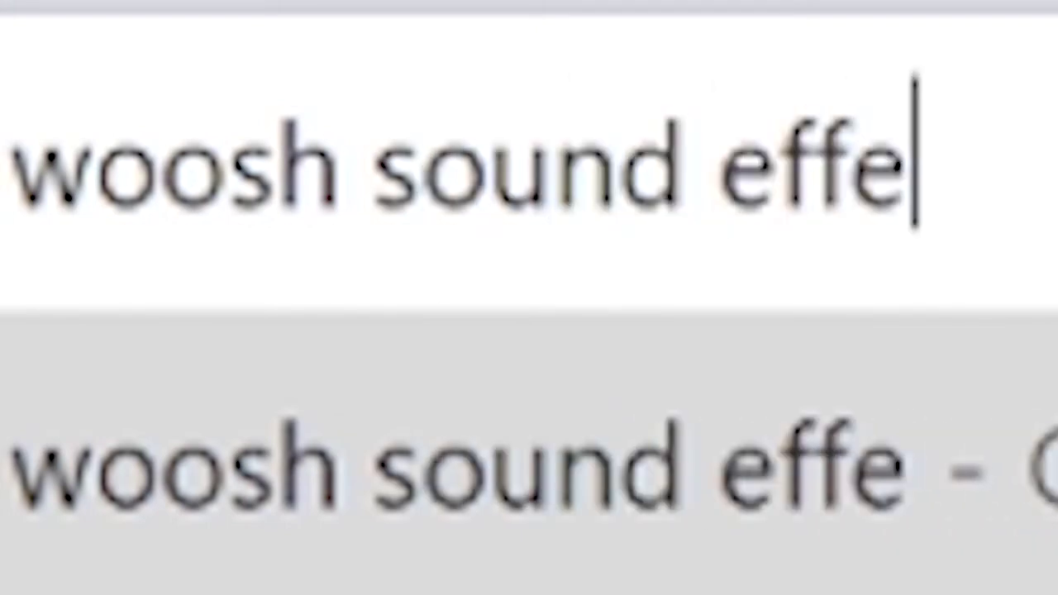
key(Left)
key(Return)
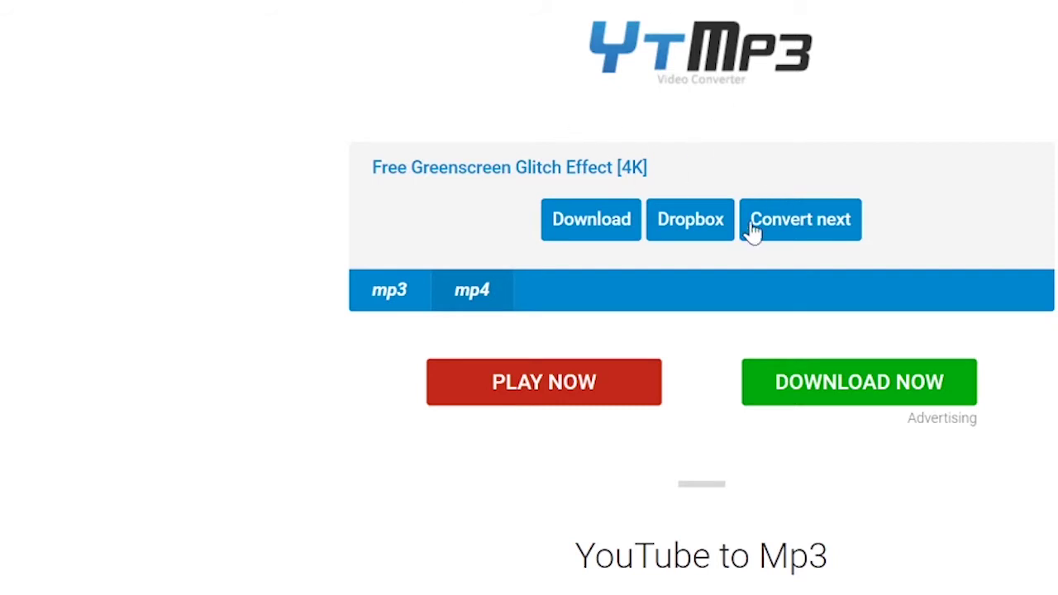
click(835, 230)
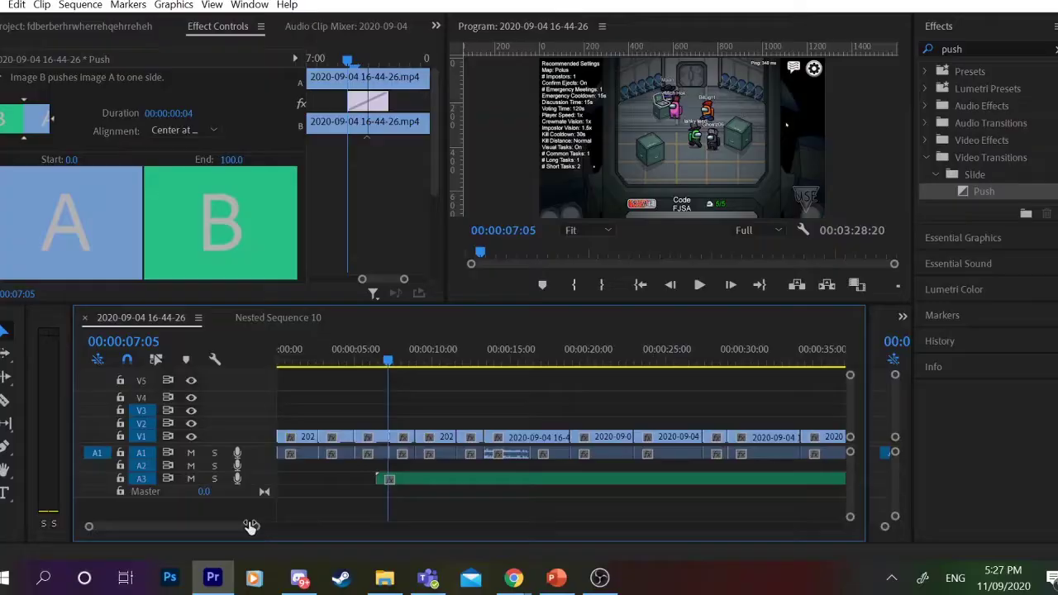
Listen to the transition sounds clip on track A3 around 00:00:35 for a suitable woosh
drag(248, 524, 495, 527)
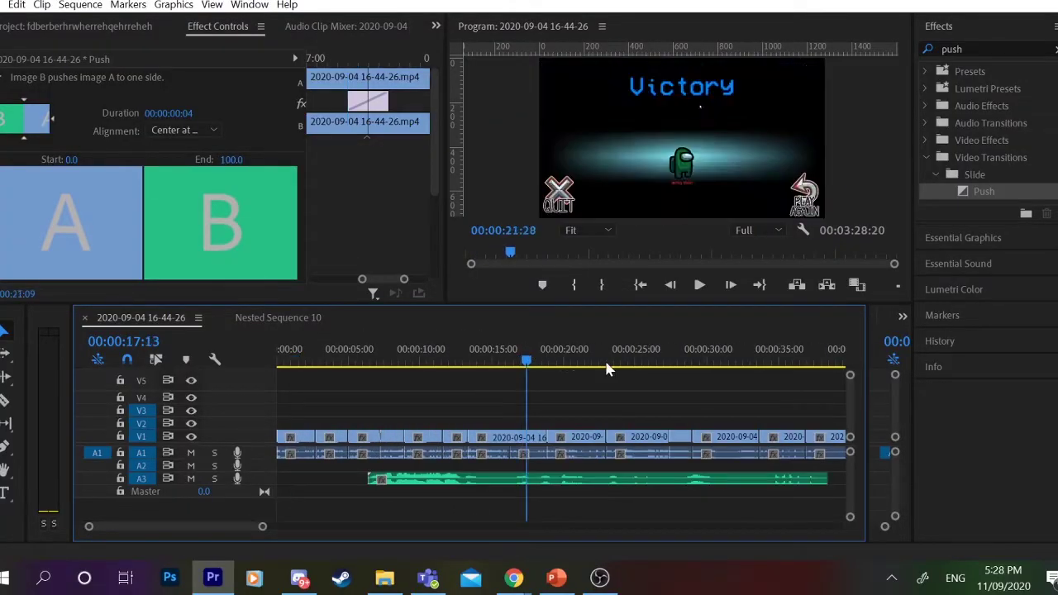
drag(524, 355, 789, 423)
key(space)
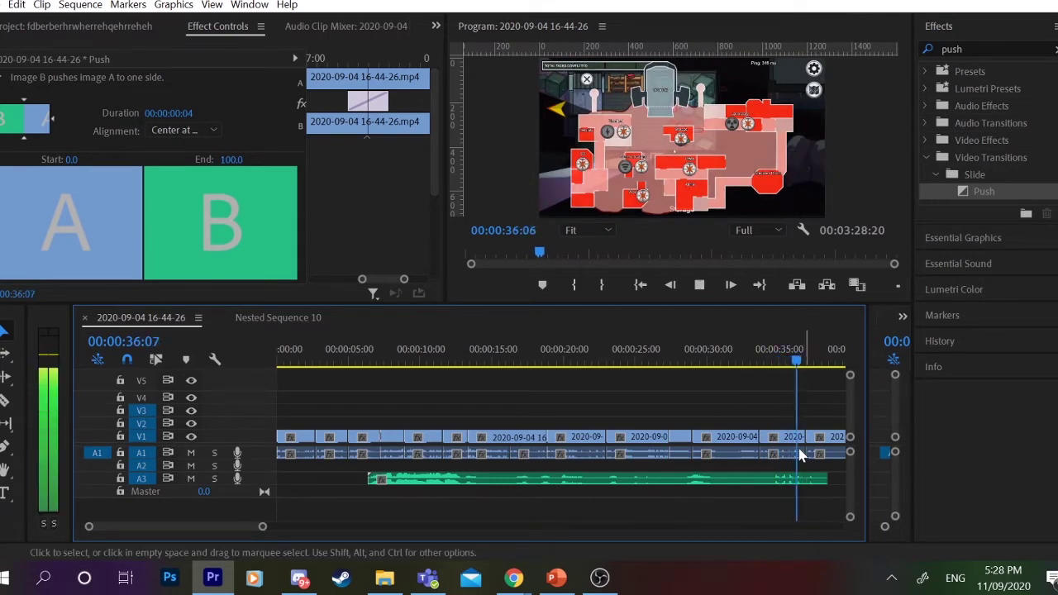
key(space)
click(786, 377)
key(space)
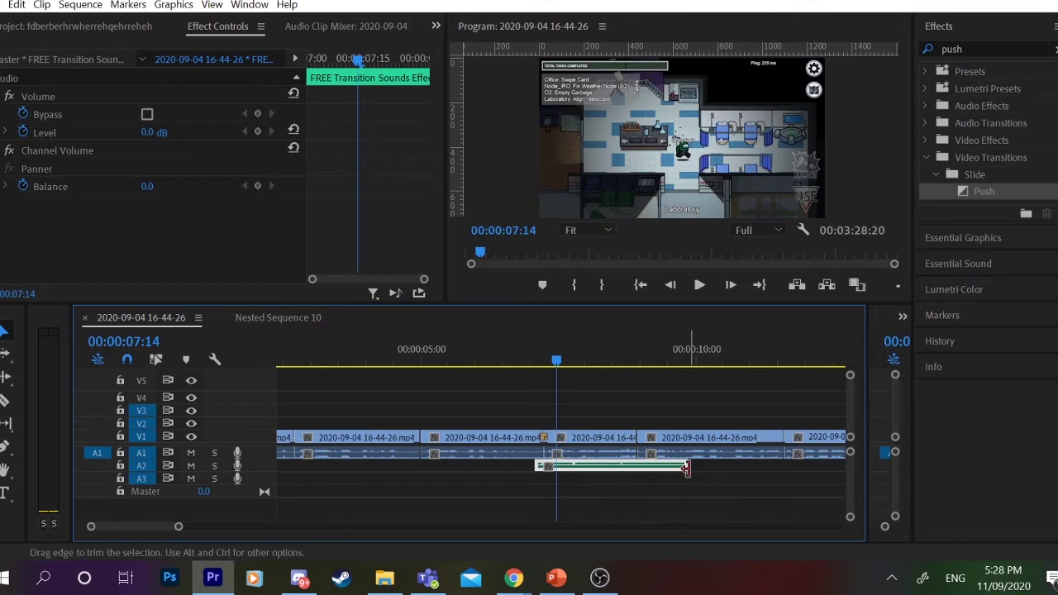
Trim the end of the transition sound clip to just past the Push transition and play the result
drag(686, 467, 552, 471)
drag(557, 364, 519, 377)
key(space)
key(space)
key(space)
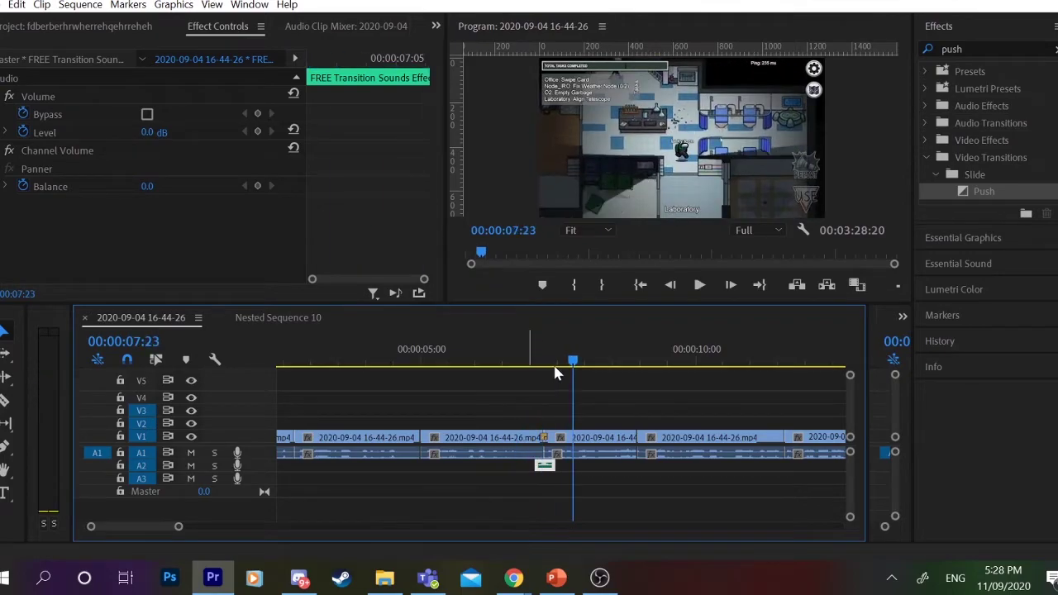
click(530, 362)
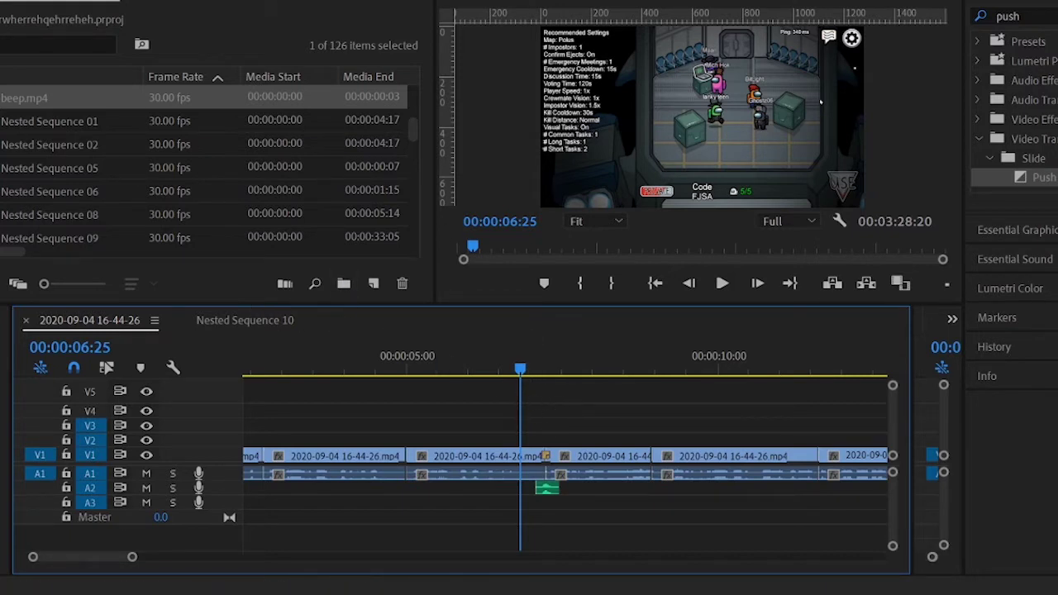
Clear the effects search and create a new adjustment layer in the project with the default settings
click(1057, 15)
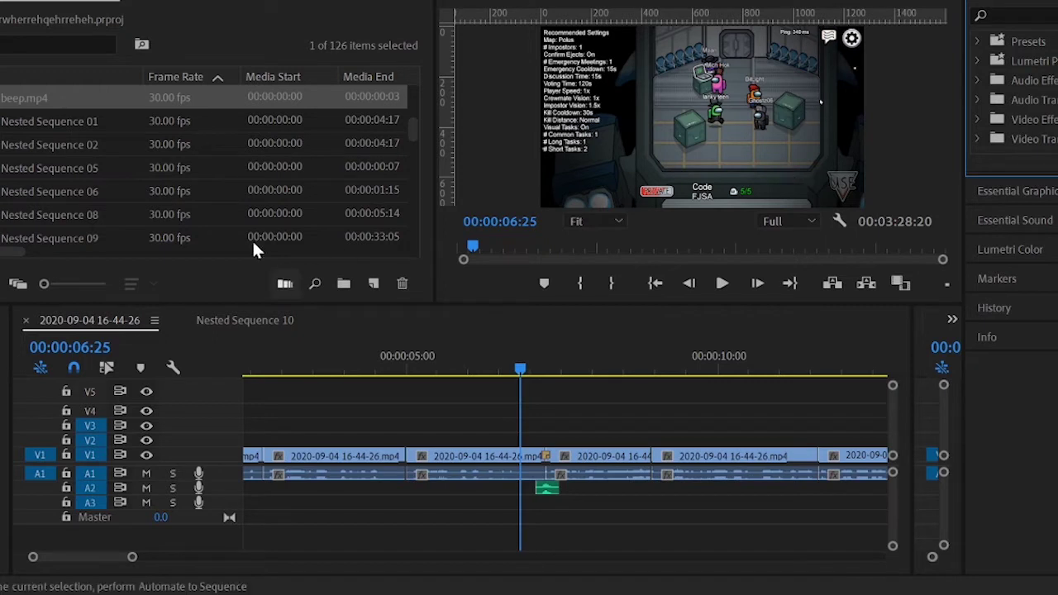
scroll(154, 187, down, 10)
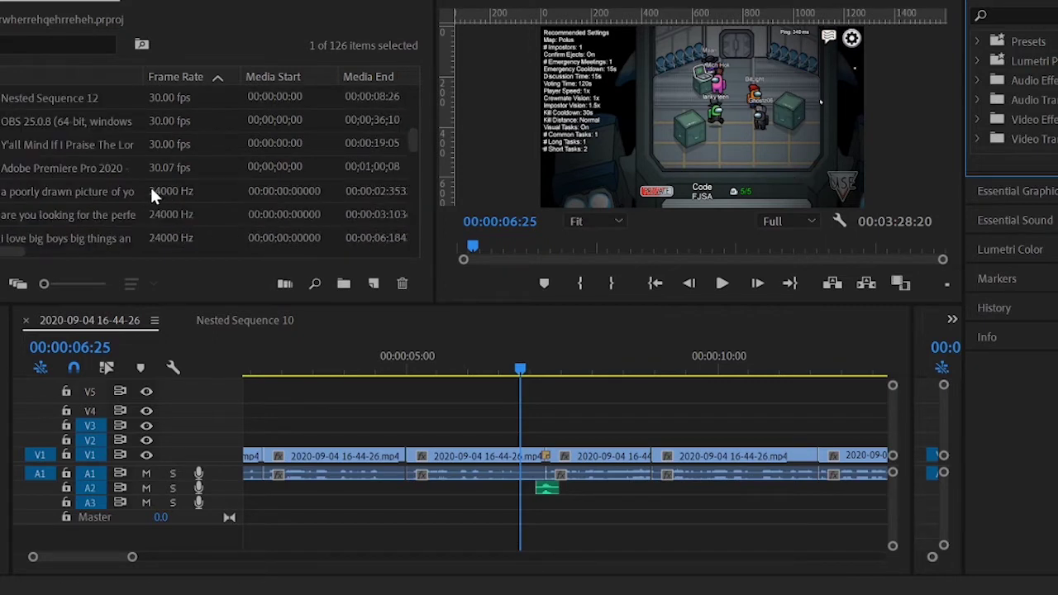
scroll(106, 170, down, 10)
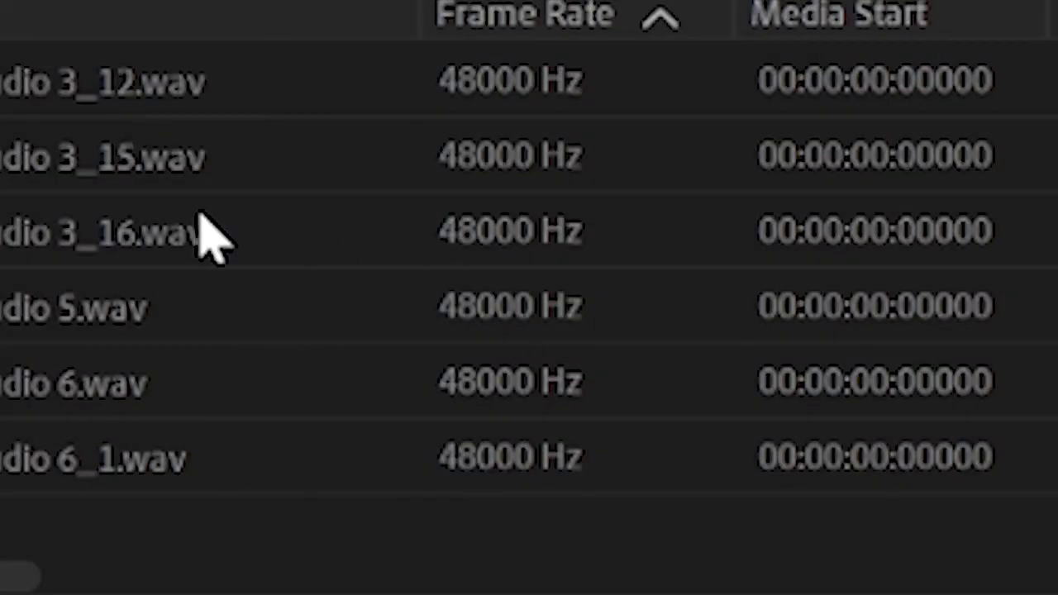
right_click(37, 536)
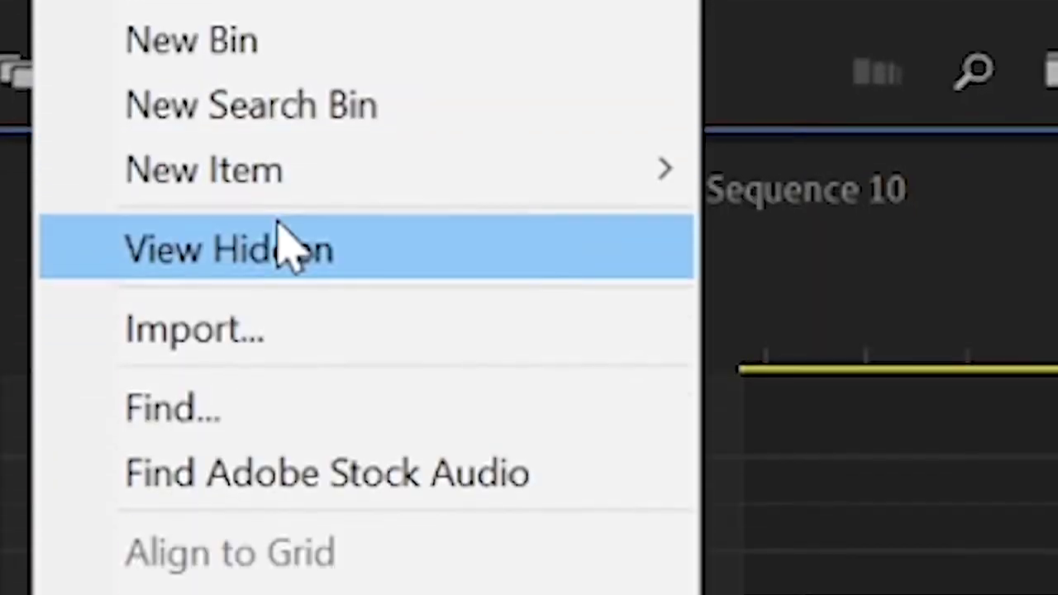
mouse_move(201, 557)
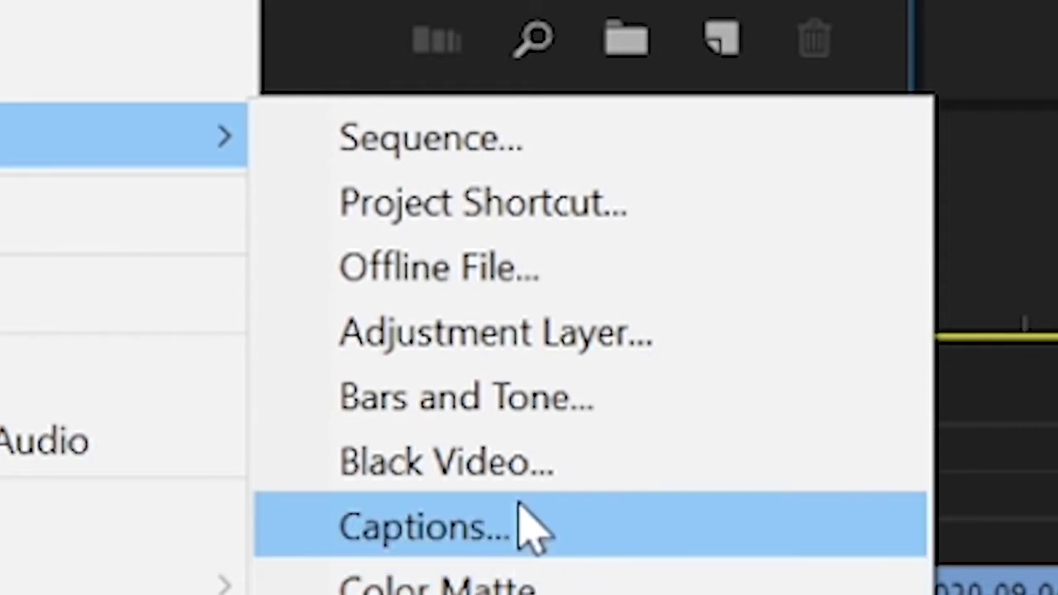
click(562, 347)
click(707, 438)
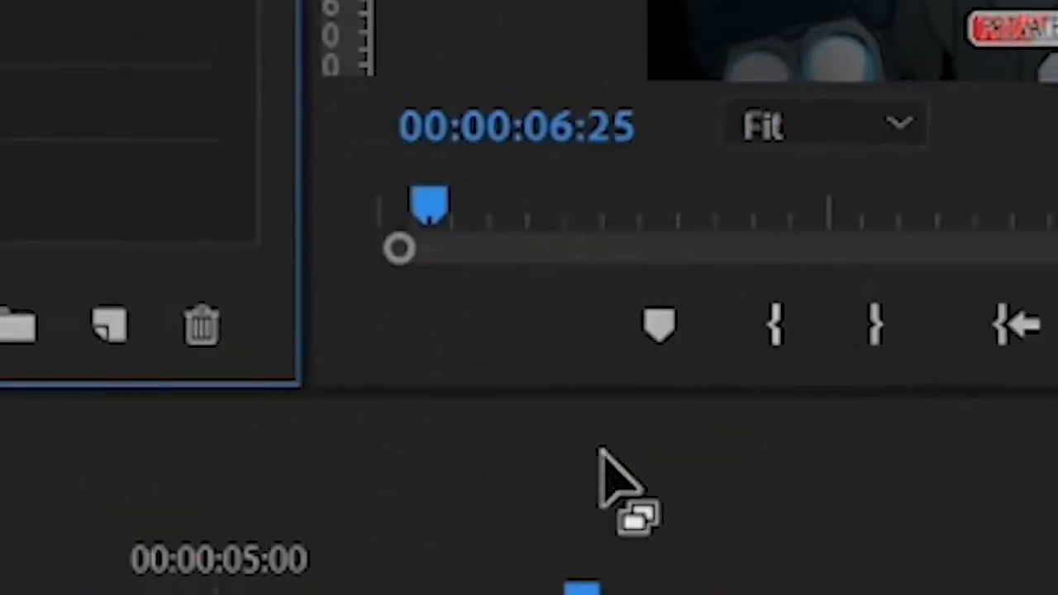
Place the adjustment layer on track V2 above the Push transition and shorten it to the transition's length
drag(34, 8, 504, 232)
drag(1057, 285, 442, 272)
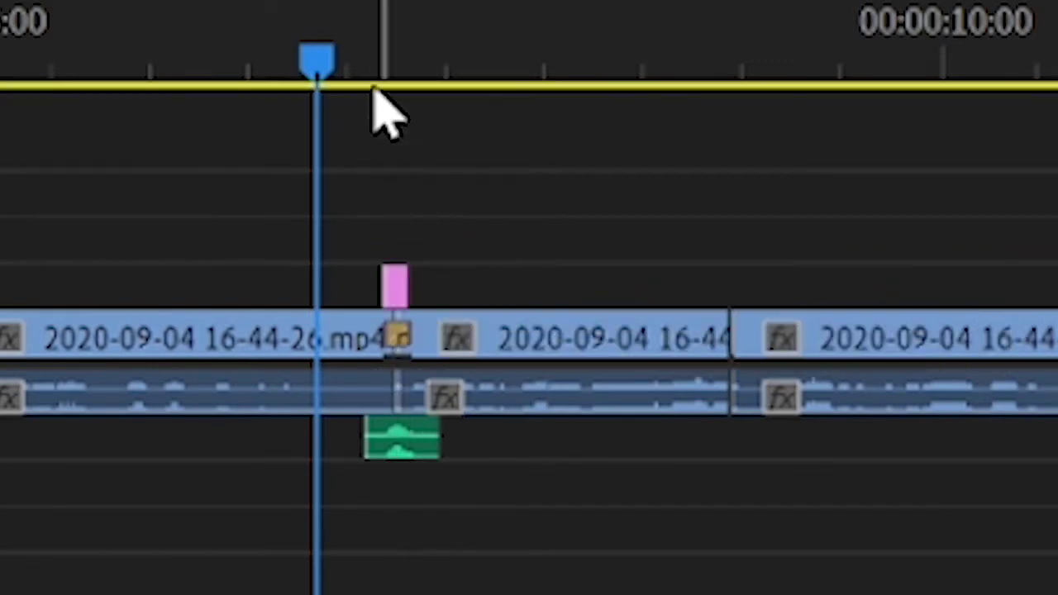
Apply the Directional Blur effect to the adjustment layer above the Push transition and keyframe its Blur Length at 0.0 at the layer's start
drag(360, 46, 386, 38)
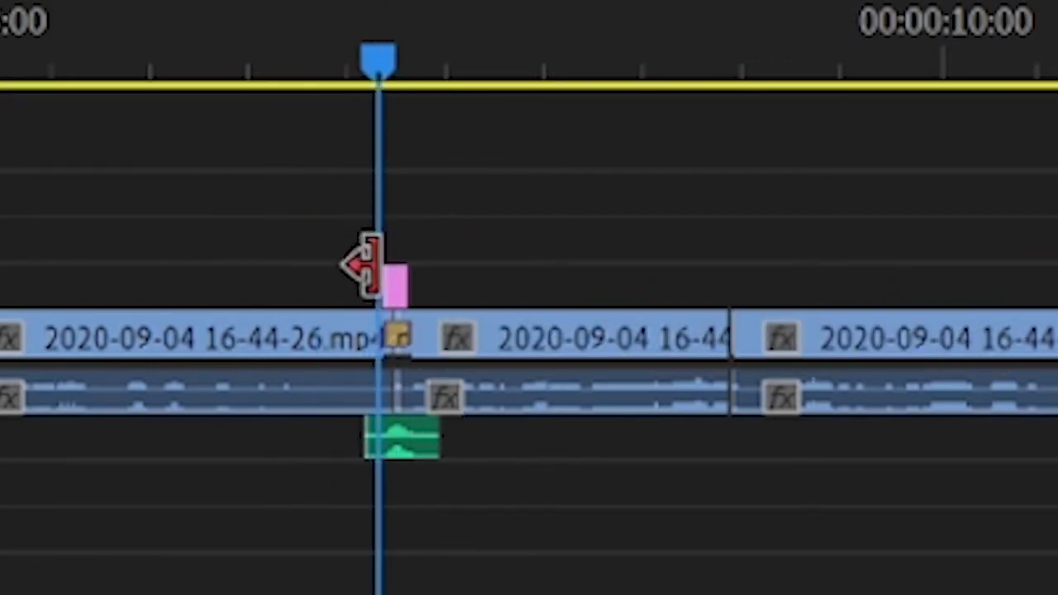
click(392, 282)
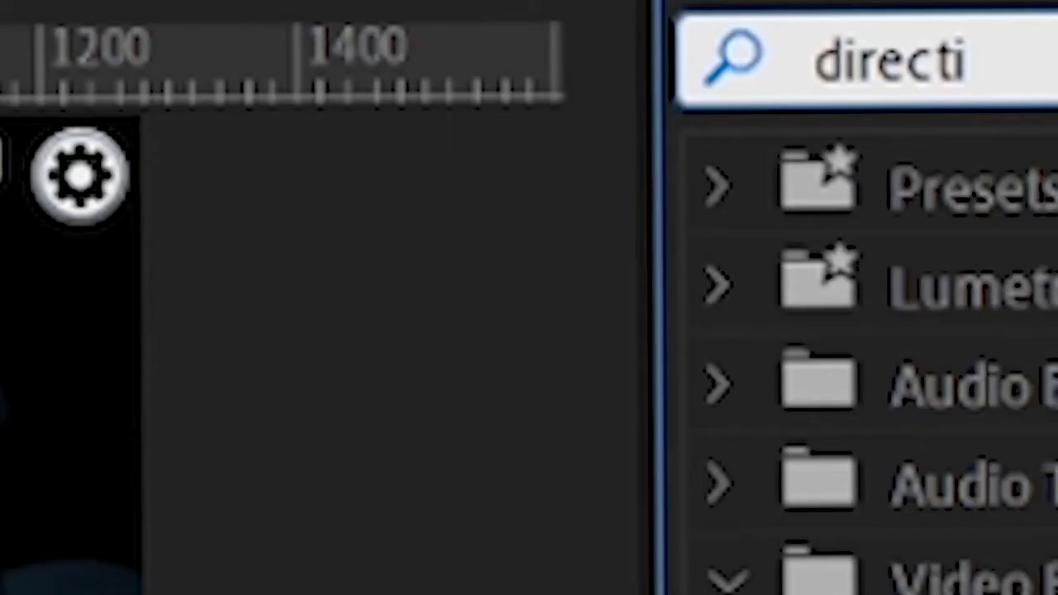
key(Return)
drag(898, 562, 579, 425)
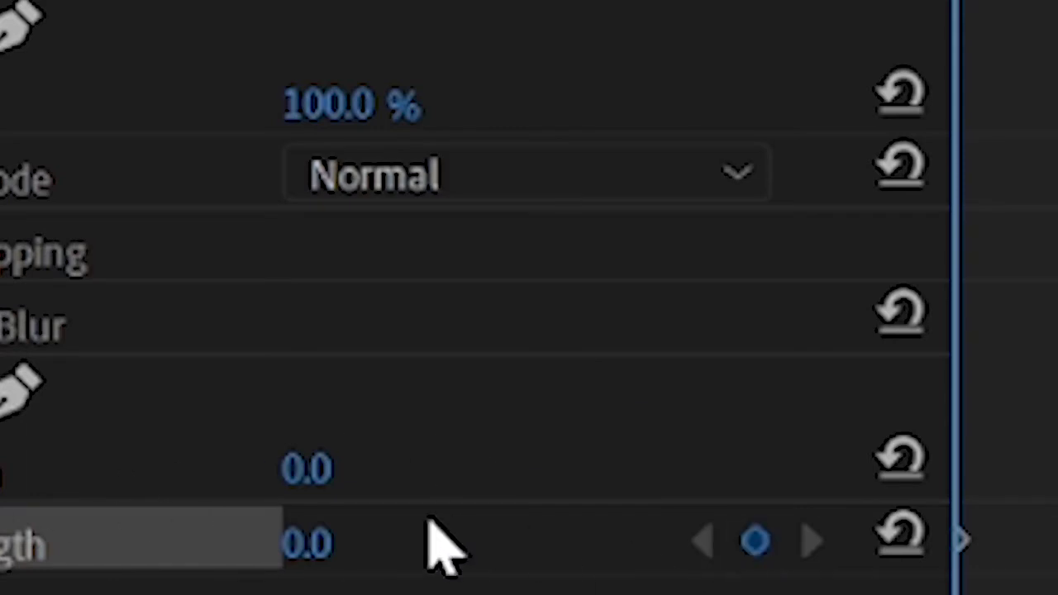
key(Up)
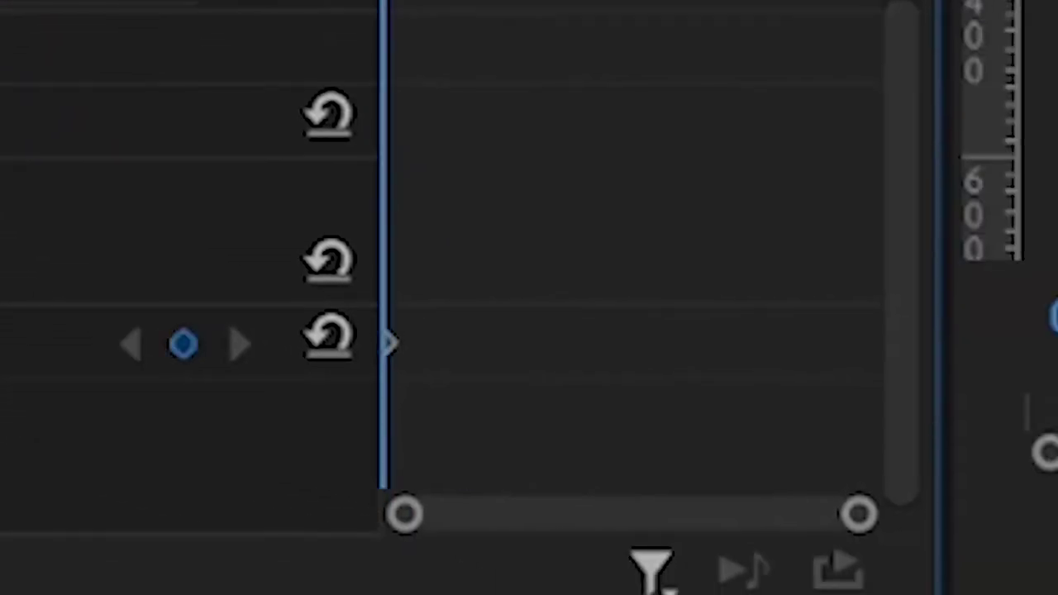
Add a Blur Length keyframe at the end of the adjustment layer
key(space)
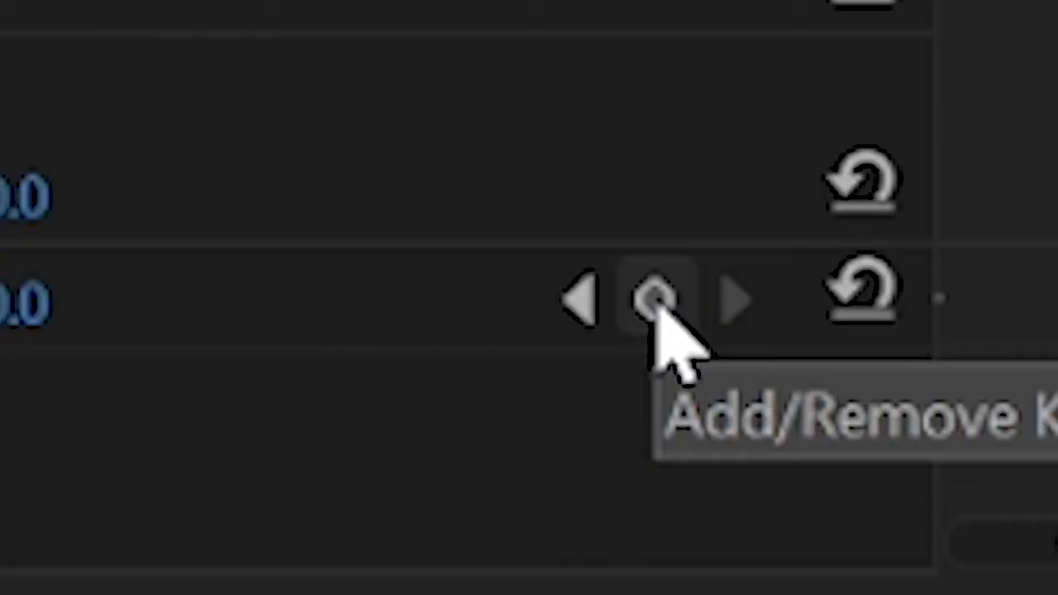
click(657, 301)
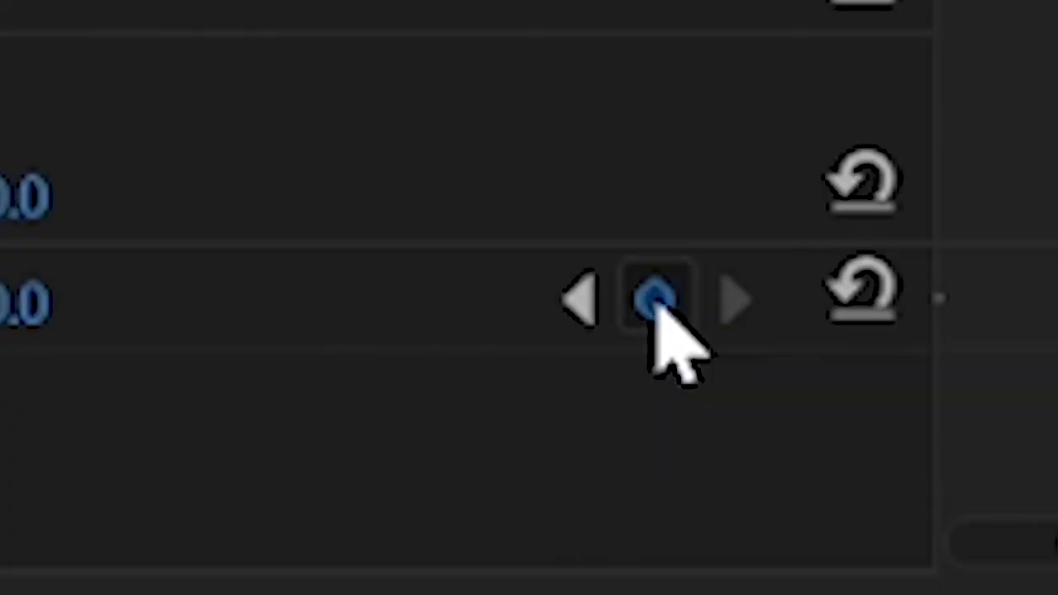
click(655, 301)
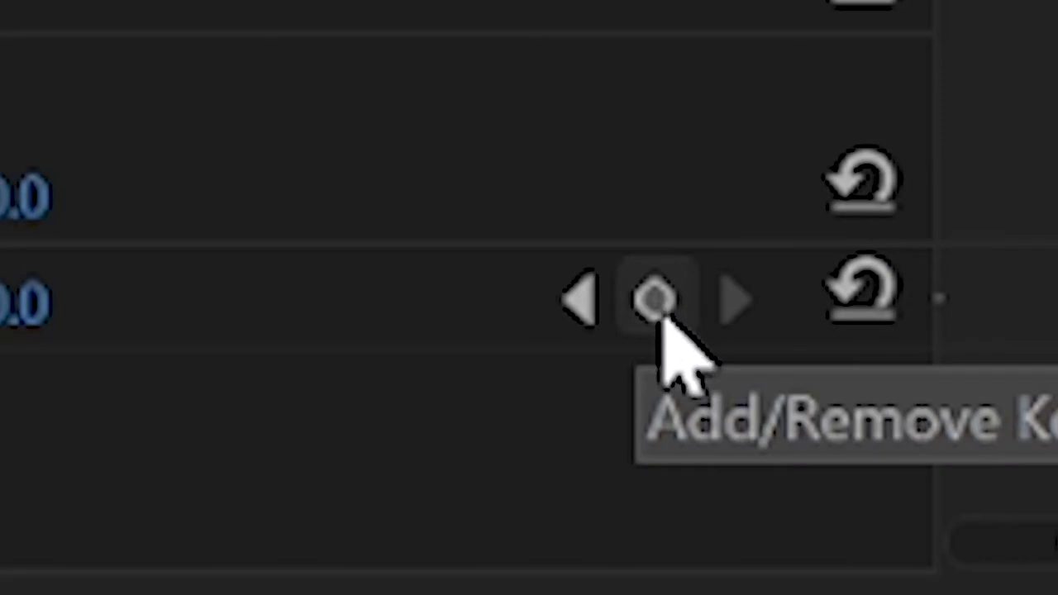
click(655, 302)
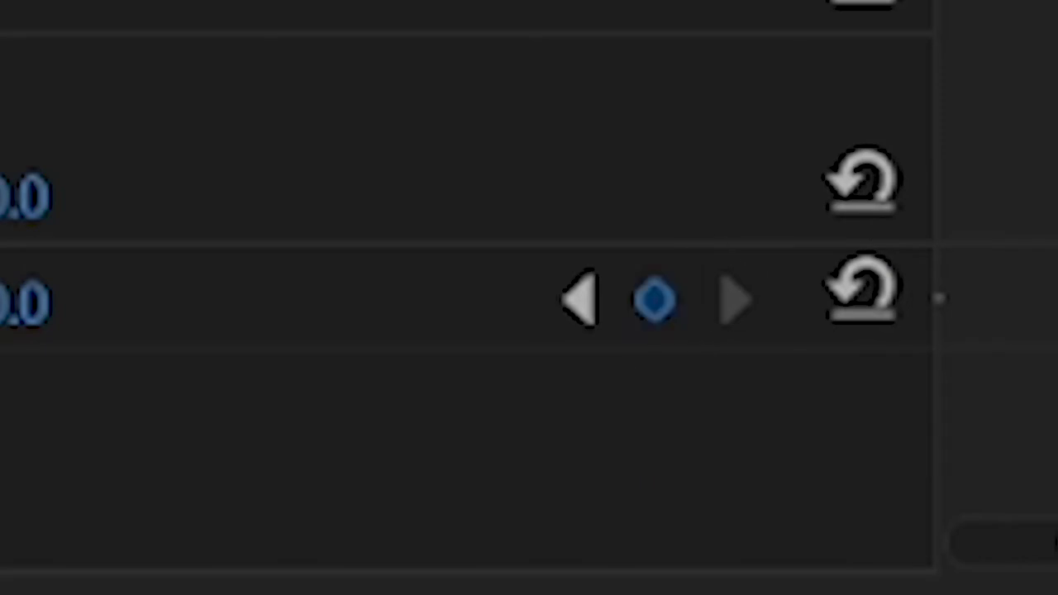
Add a Blur Length keyframe midway between the adjustment layer's start and end keyframes
click(616, 327)
click(622, 325)
click(626, 329)
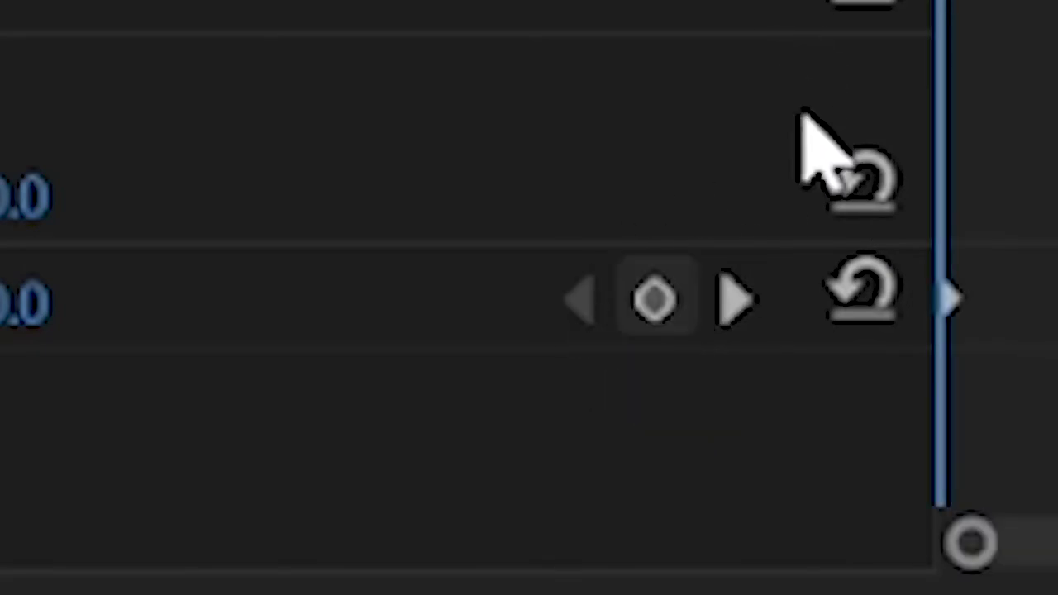
click(654, 301)
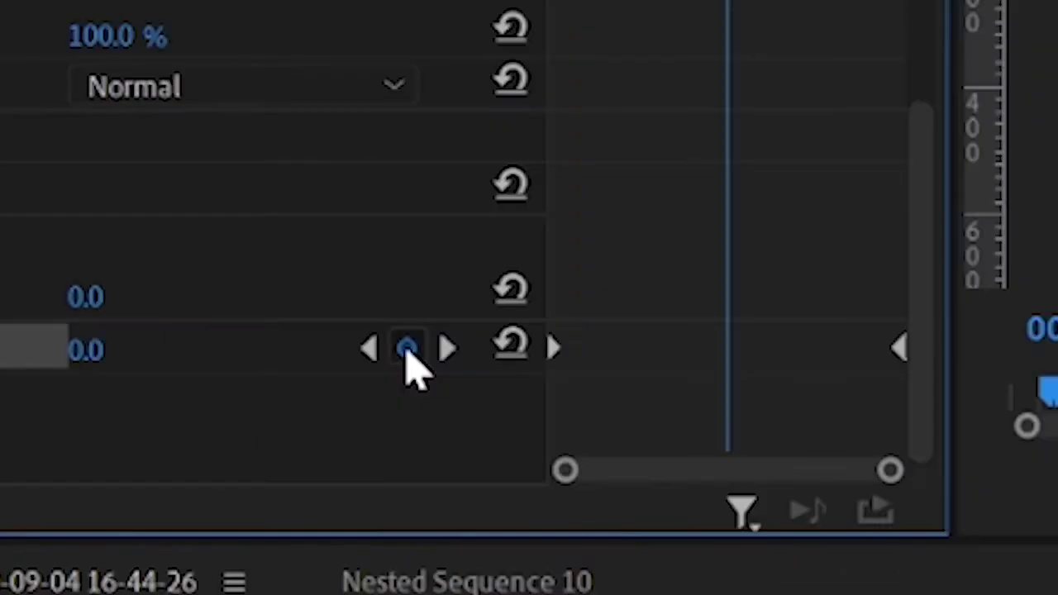
click(406, 349)
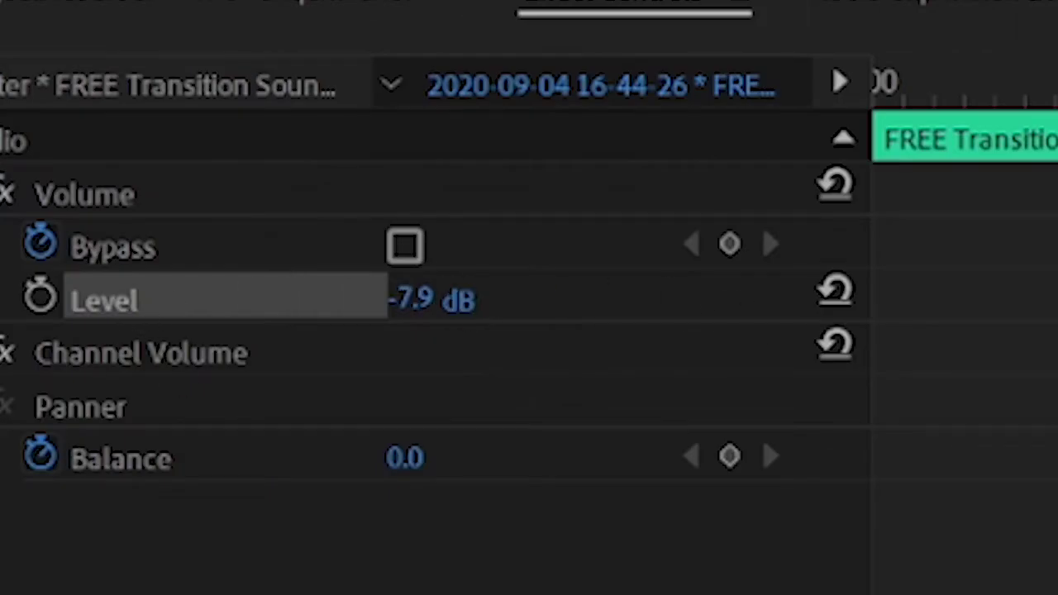
Lower the volume level of the transition sound clip to -8.5 dB
key(Home)
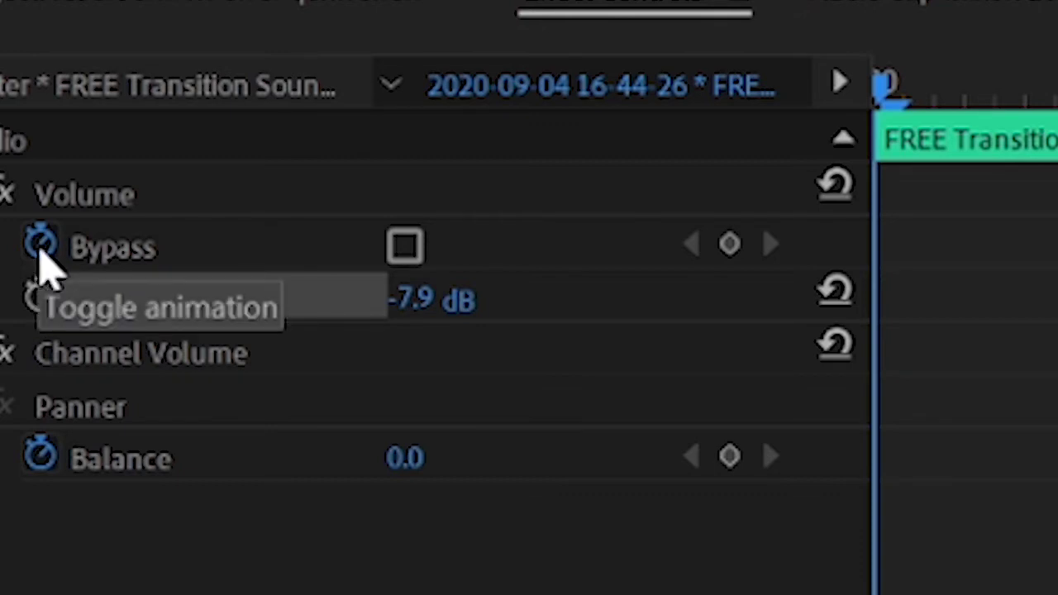
drag(885, 83, 720, 123)
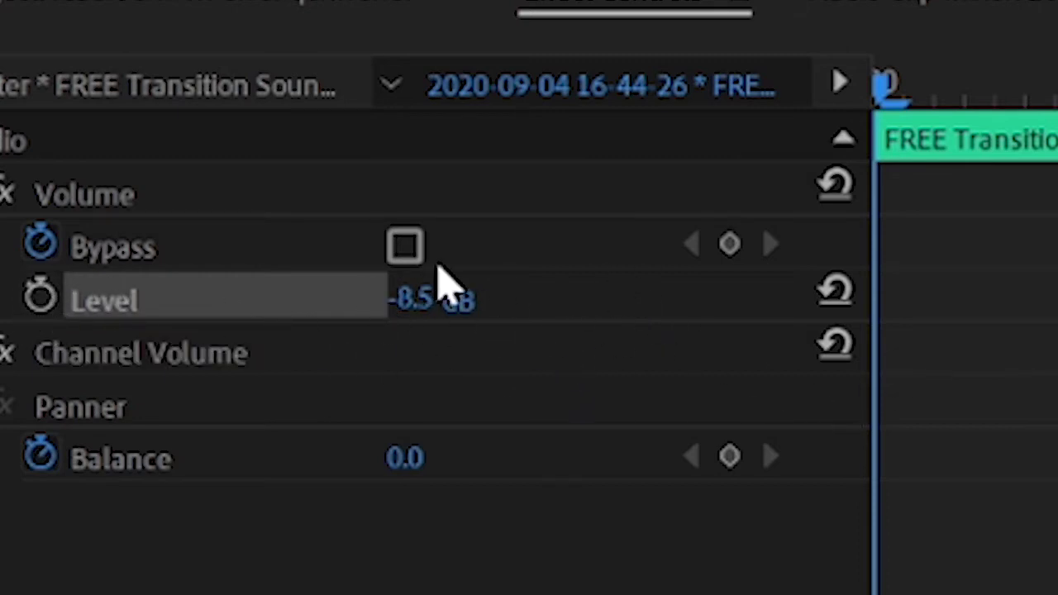
drag(398, 300, 761, 224)
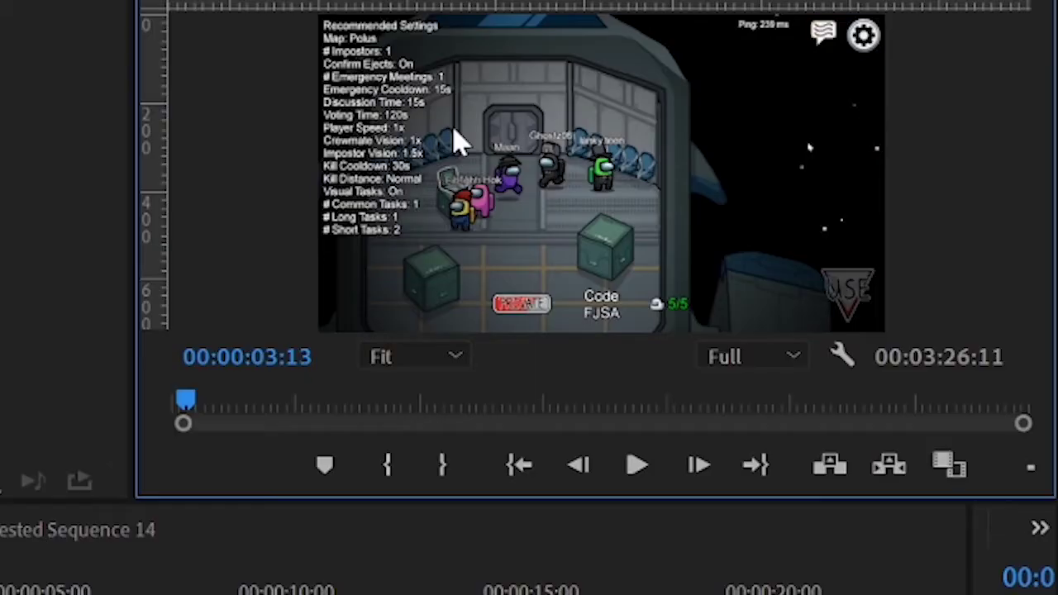
Switch to the music folder and pick the track Martin Gauffin - Walk in The Park as background music
drag(308, 172, 213, 180)
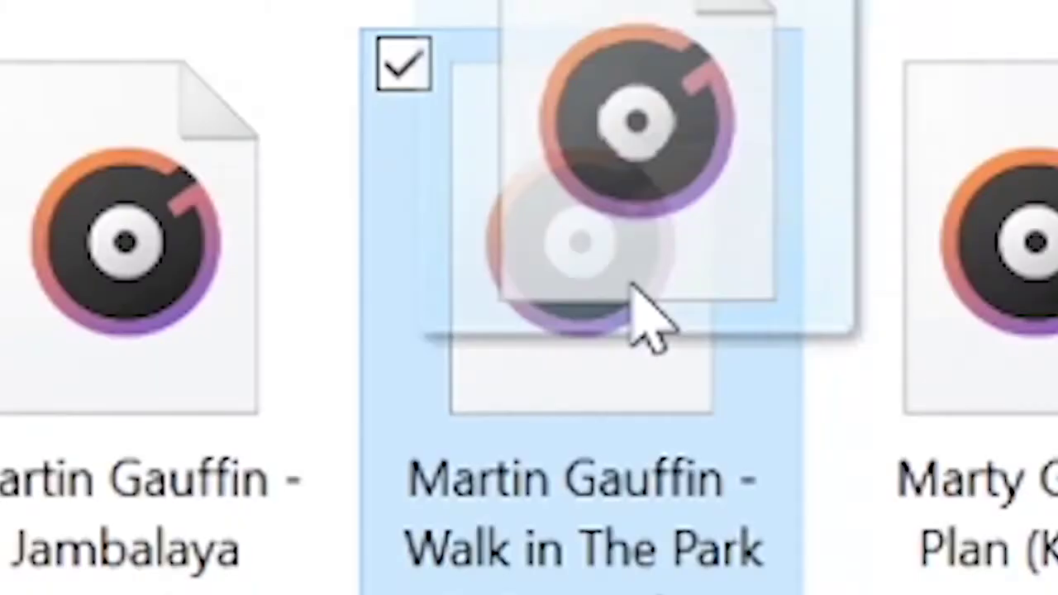
drag(649, 322, 331, 594)
drag(634, 434, 1057, 330)
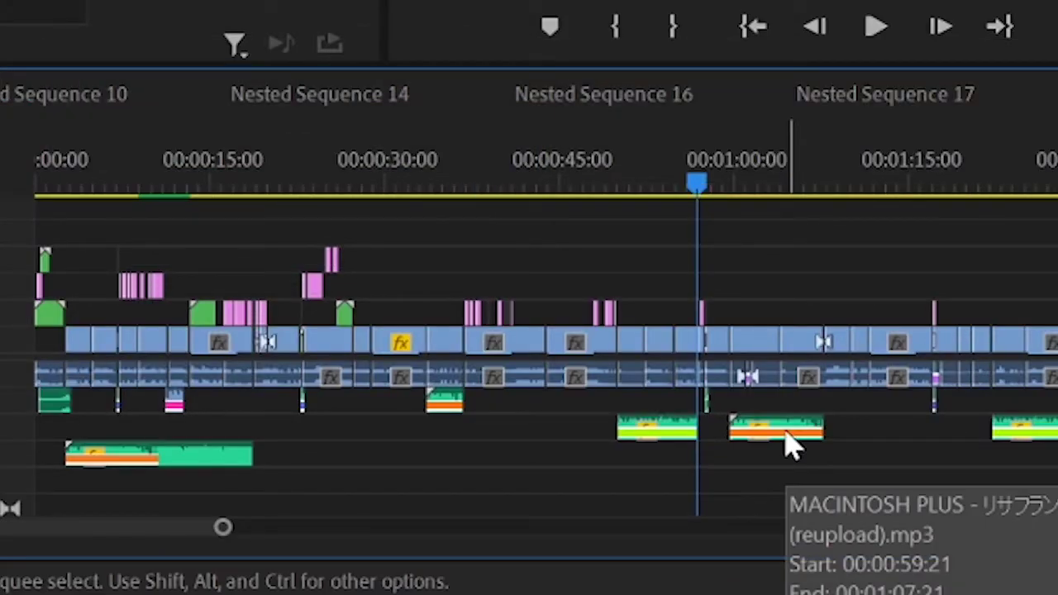
Add the text "joidfiwebgugbiwbgow" over the gameplay frame at 00:00:56:24 with the Type tool
drag(223, 529, 598, 369)
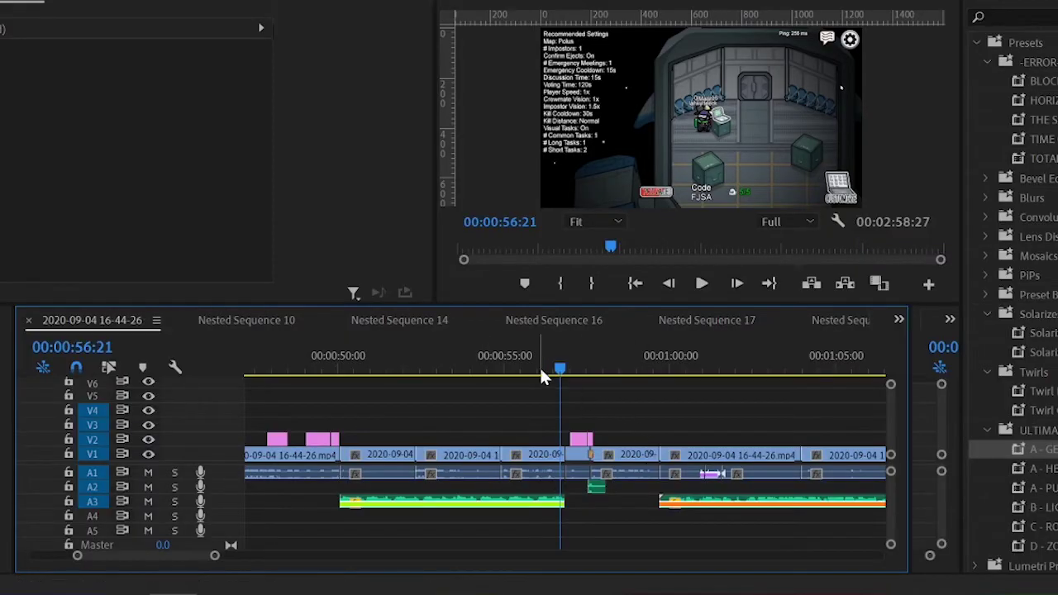
drag(541, 362, 563, 362)
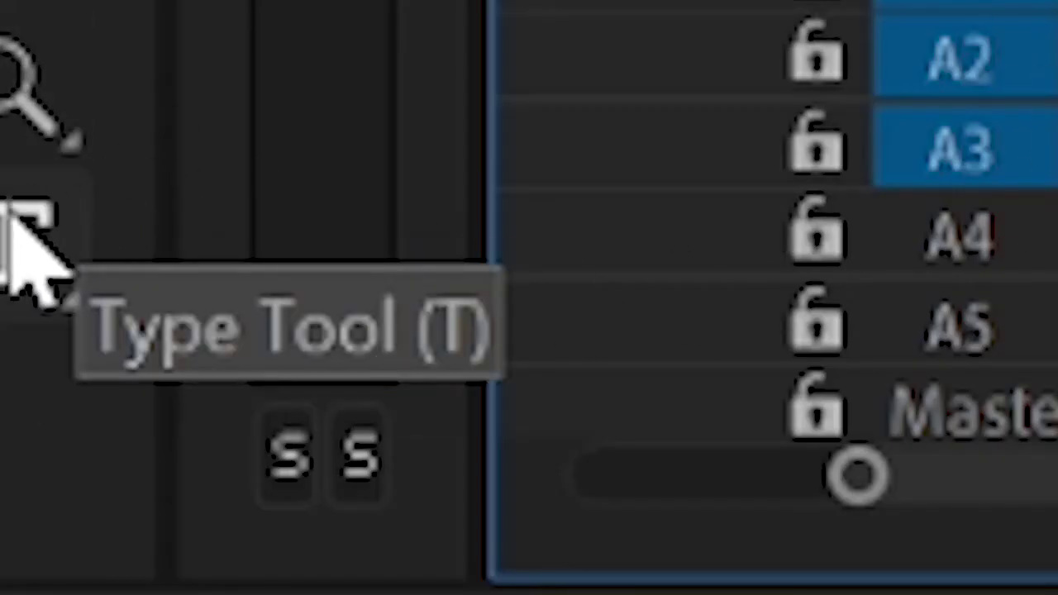
click(10, 219)
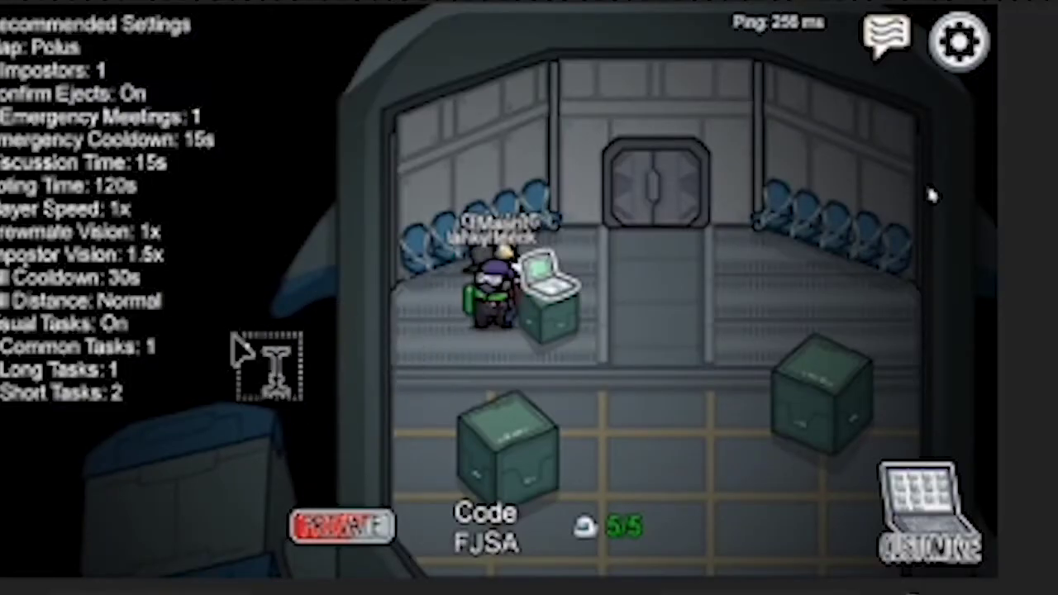
click(287, 347)
text(jo)
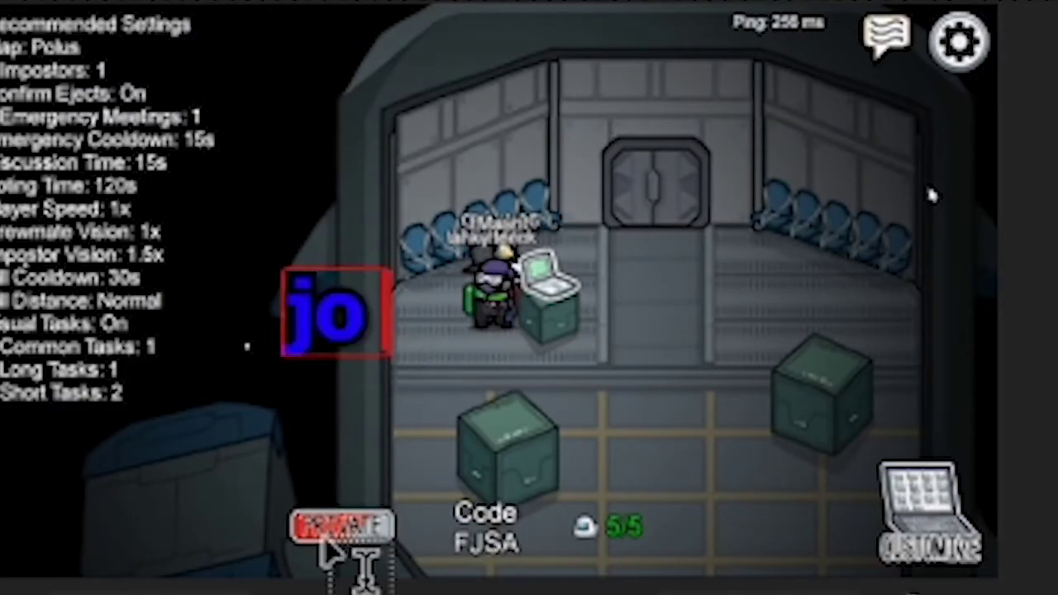
text(idfiwebgugbiwb)
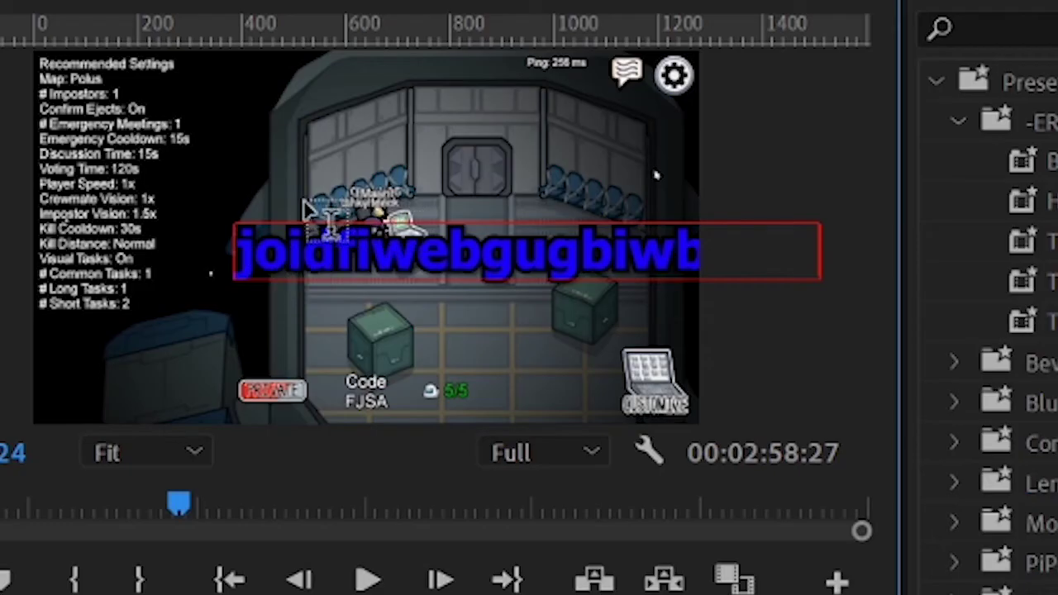
drag(262, 253, 822, 285)
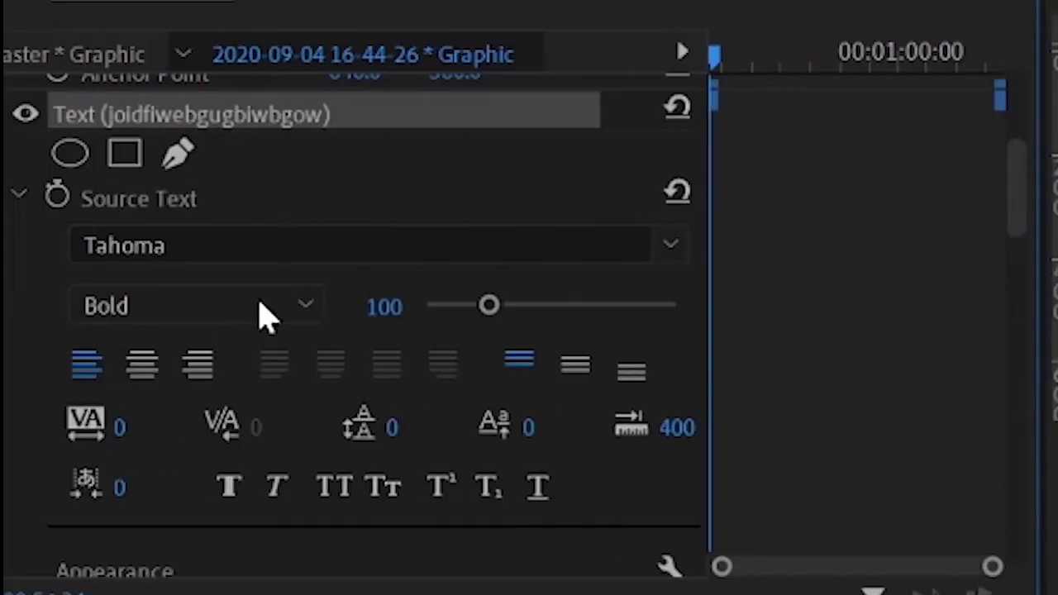
Review the text's font, fill, stroke, background and shadow settings and open its fill colour
scroll(259, 314, down, 10)
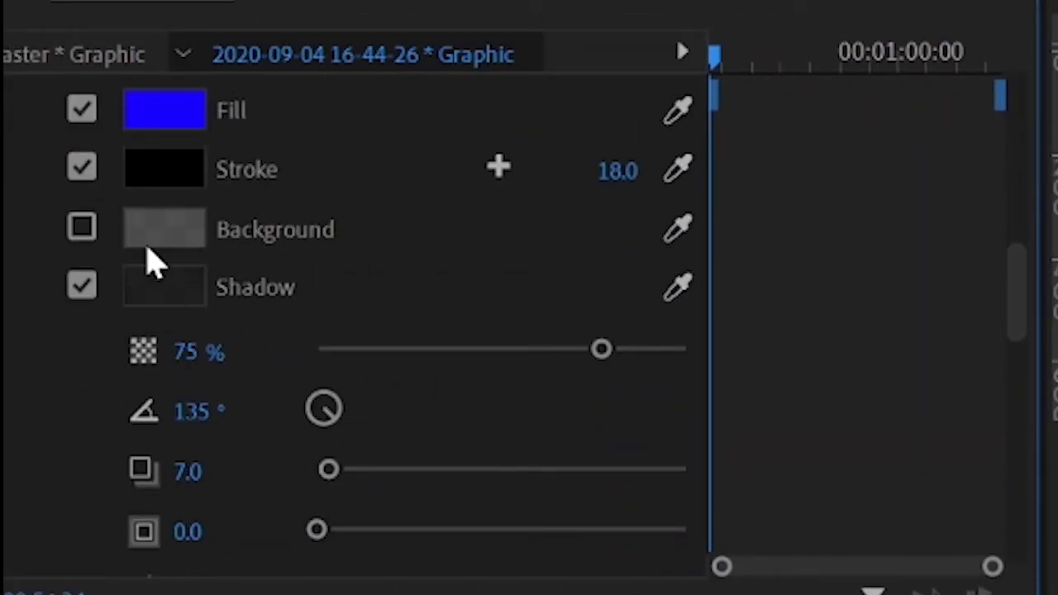
scroll(272, 319, up, 5)
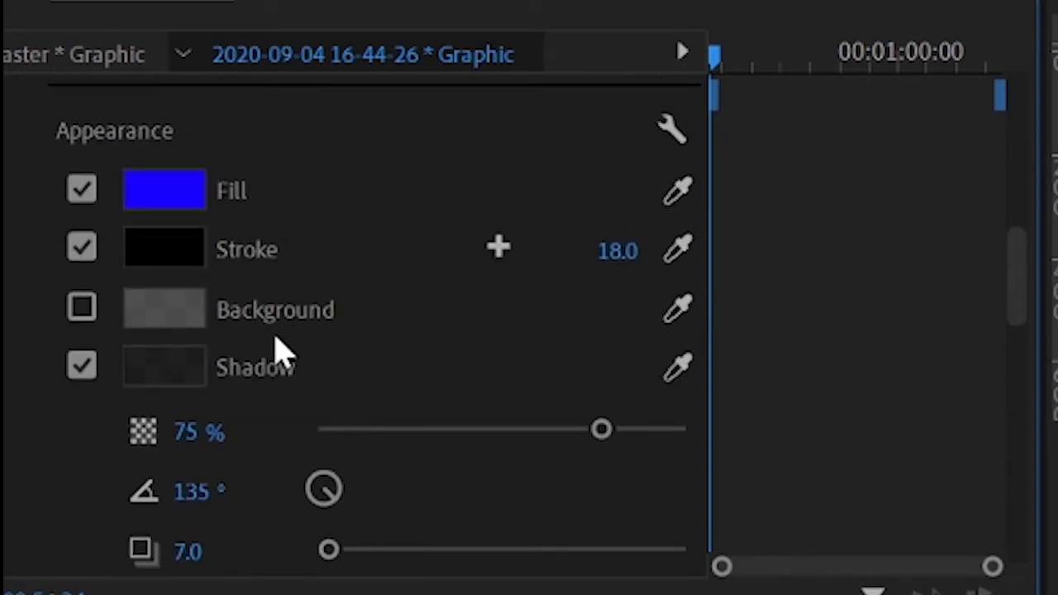
scroll(275, 340, up, 5)
drag(798, 142, 733, 199)
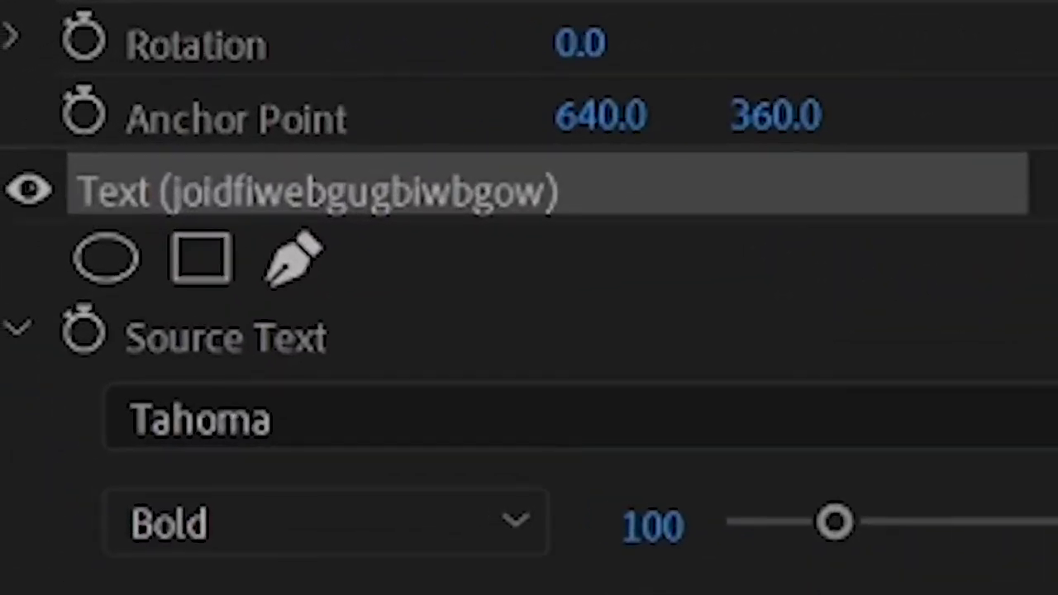
scroll(744, 430, down, 5)
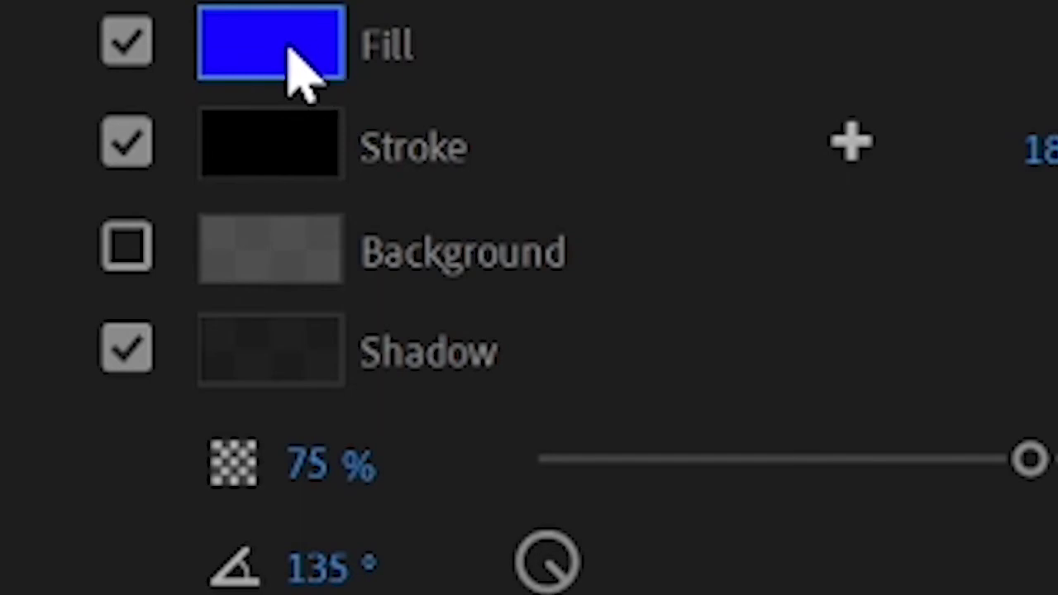
click(285, 65)
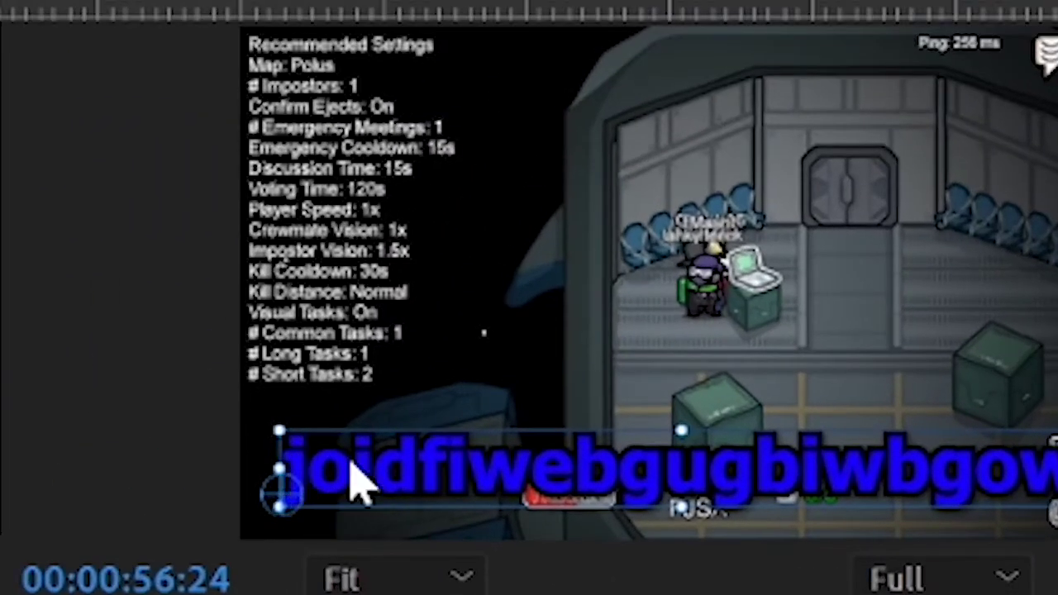
double_click(354, 446)
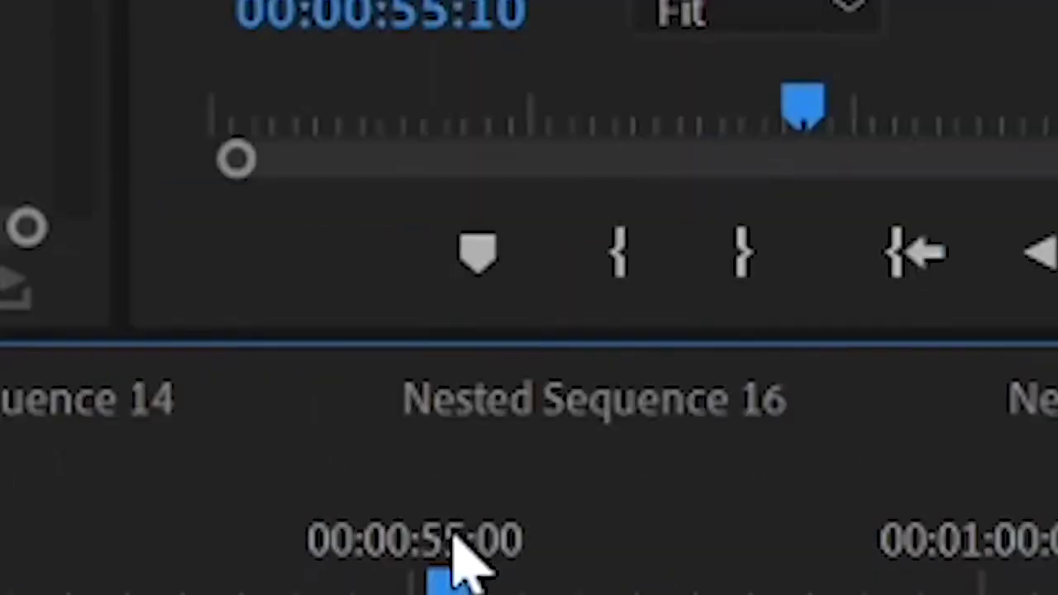